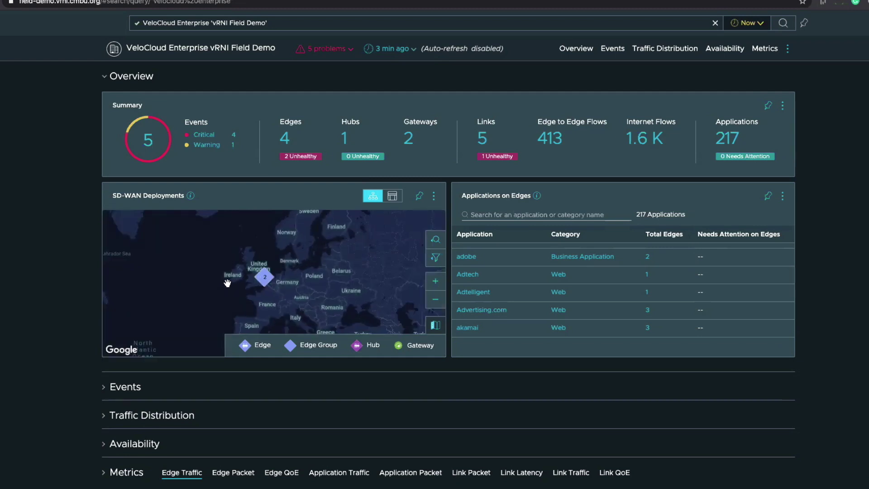
# Show both North America and Europe on the SD-WAN Deployments map and list the edges offered by its edge name search
pyautogui.moveTo(247, 282); pyautogui.dragTo(322, 281)
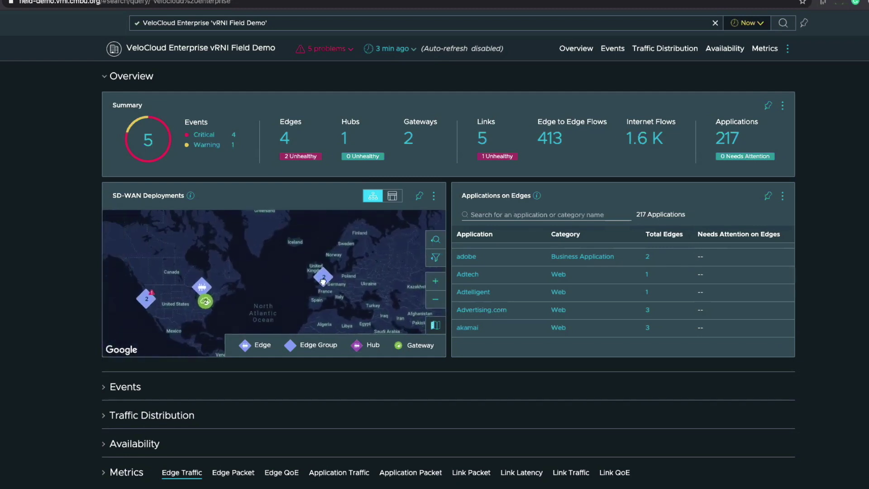
pyautogui.click(436, 243)
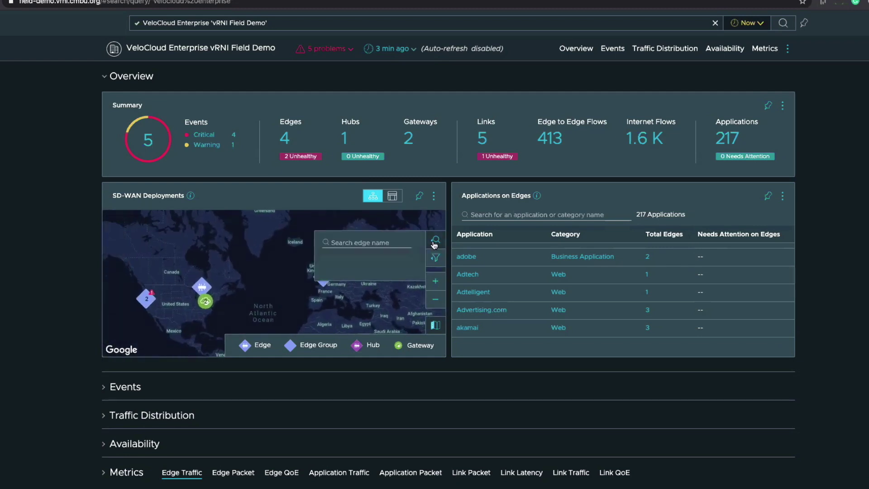
pyautogui.click(361, 243)
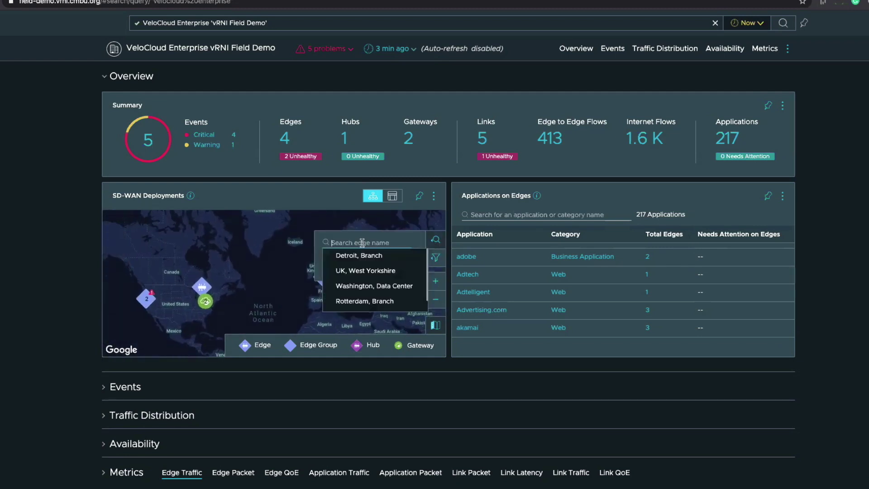
# Review the deployment map's filter options for Type, Category, Application and Segment / Profile
pyautogui.click(433, 262)
pyautogui.click(433, 261)
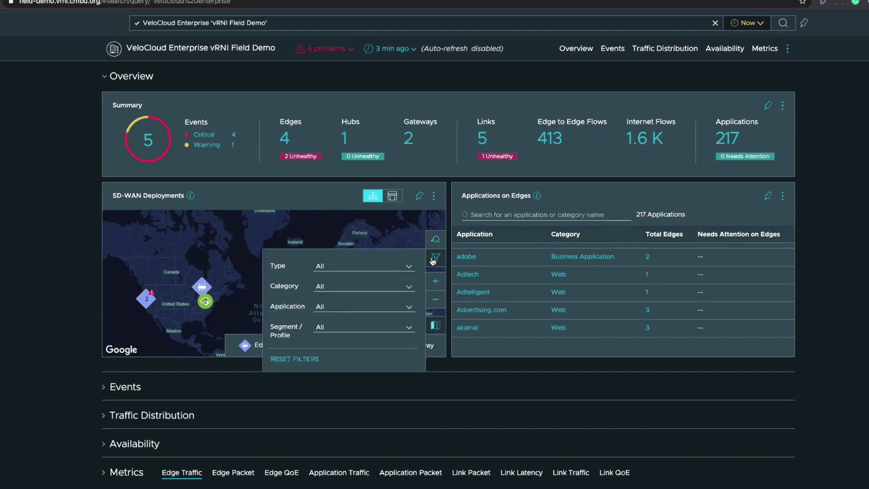
pyautogui.click(398, 268)
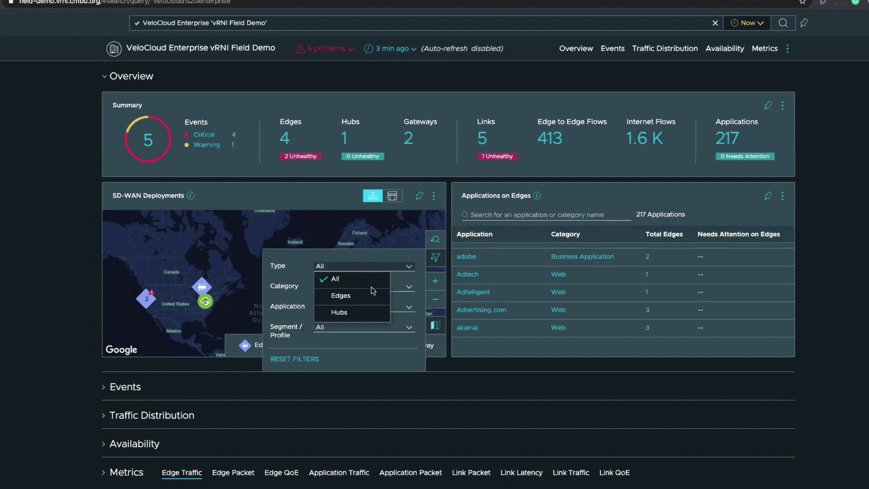
pyautogui.click(408, 287)
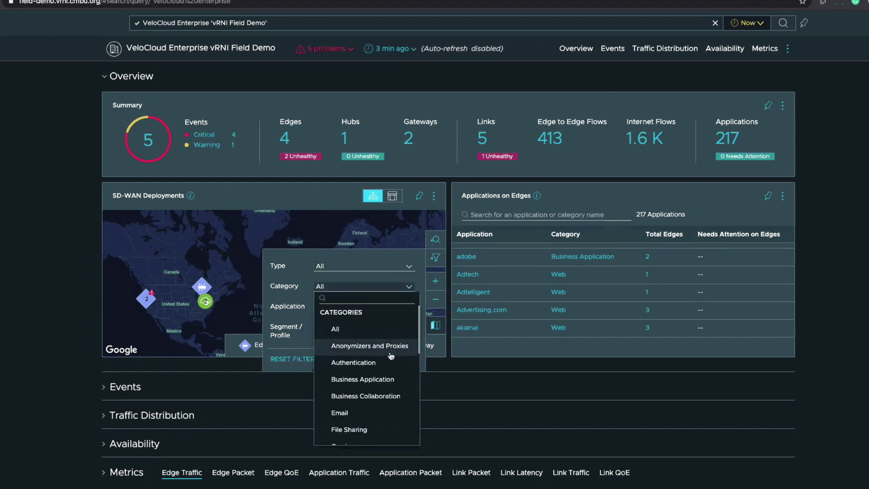
pyautogui.scroll(-1, 380, 395)
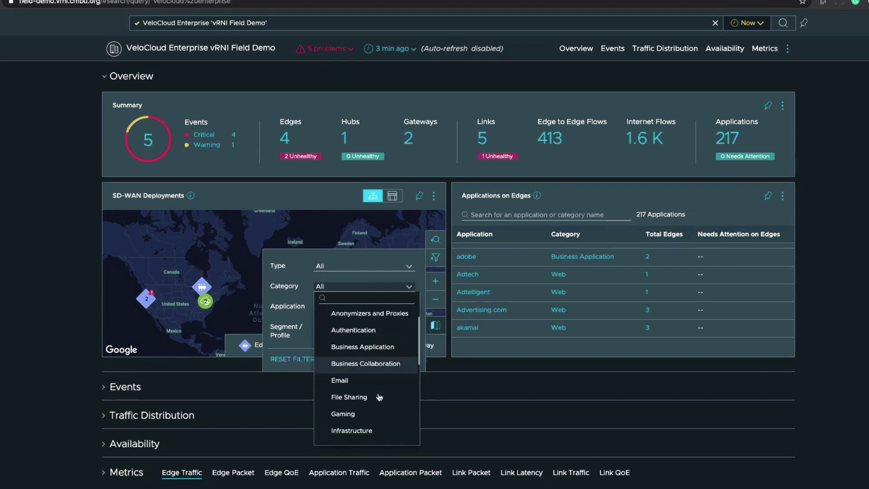
pyautogui.click(409, 290)
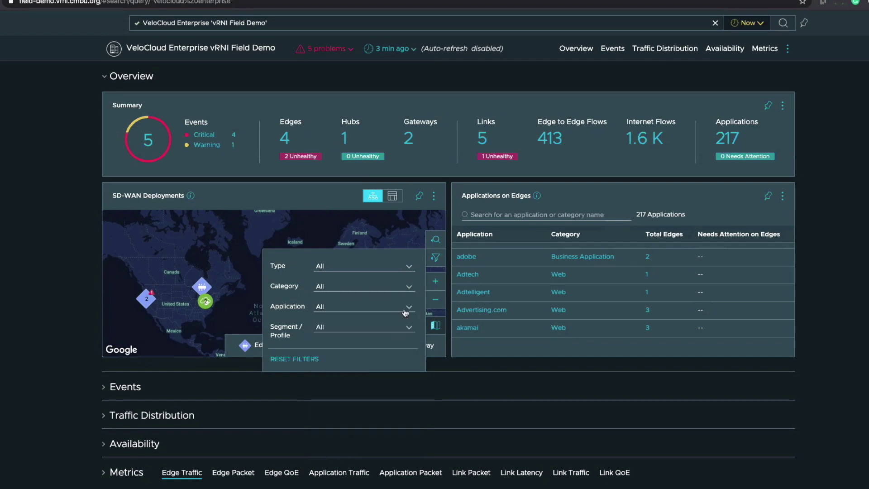
pyautogui.click(410, 308)
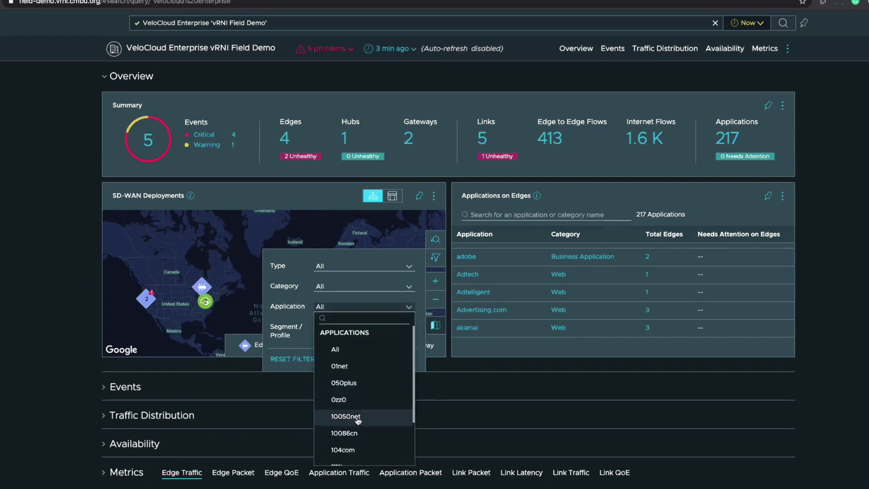
pyautogui.click(410, 309)
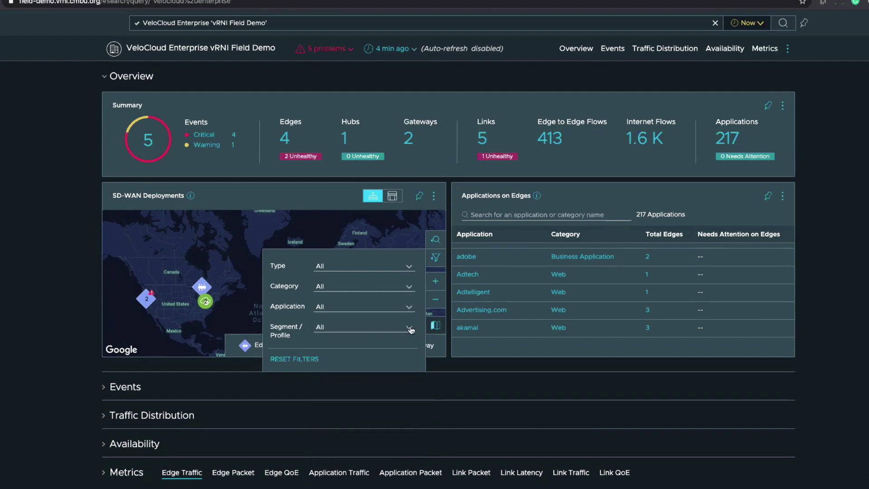
pyautogui.click(408, 327)
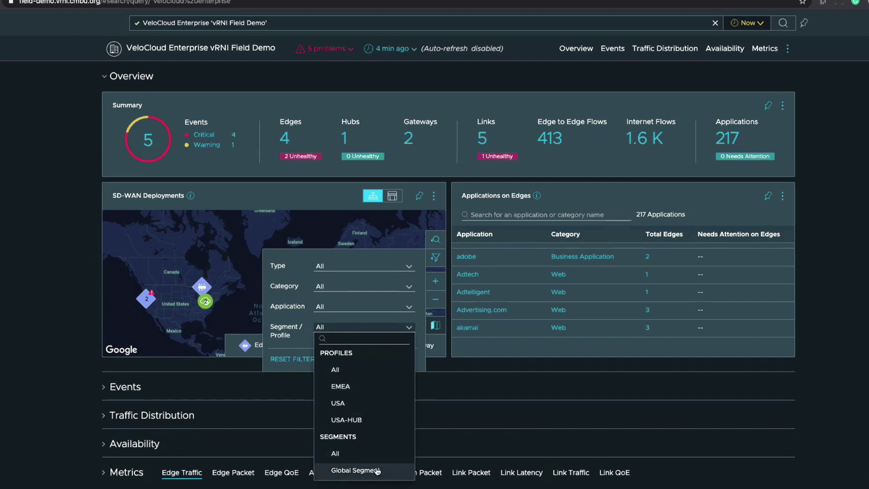
pyautogui.click(410, 328)
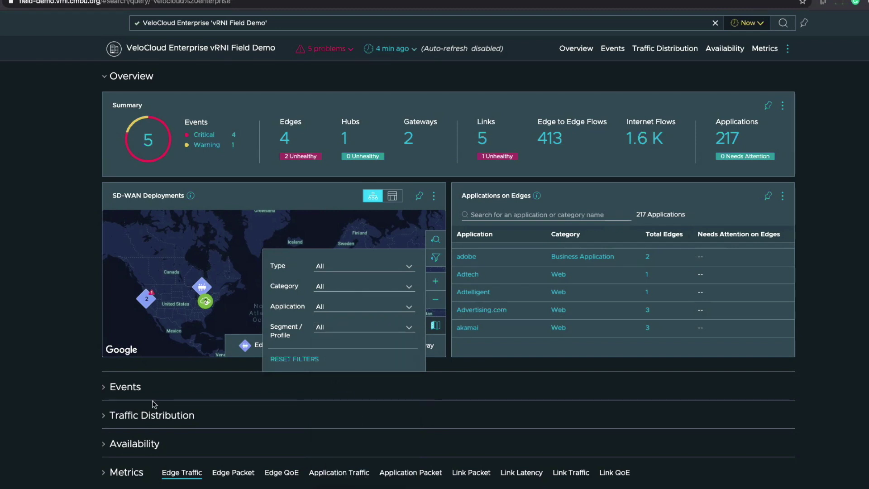
# Expand the Events section and view the details of the "Application Packet Loss exceeds threshold" event
pyautogui.click(105, 393)
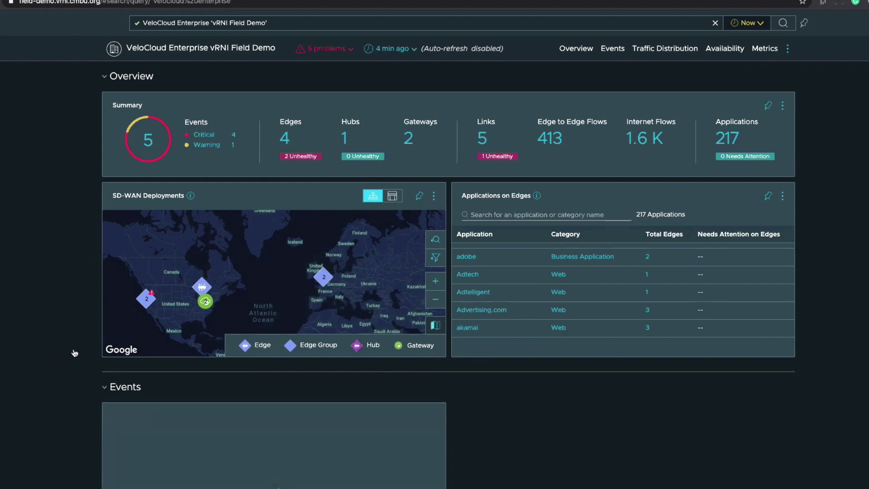
pyautogui.scroll(-3, 72, 352)
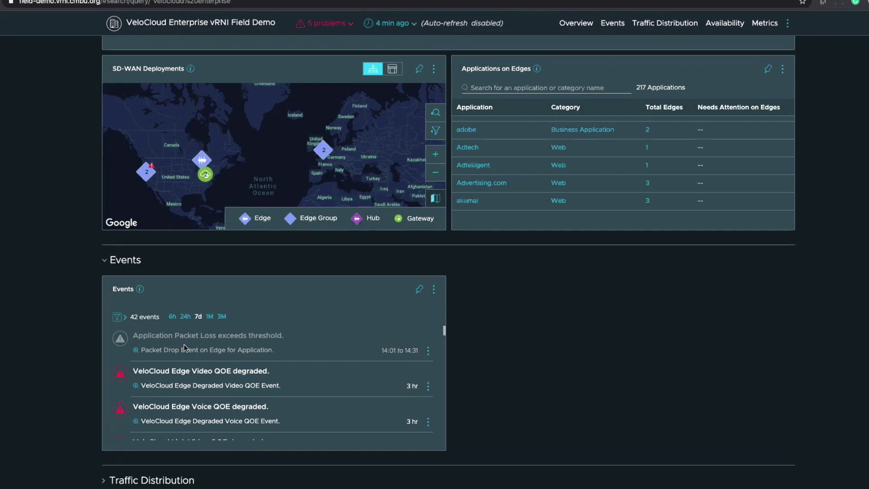
pyautogui.click(135, 350)
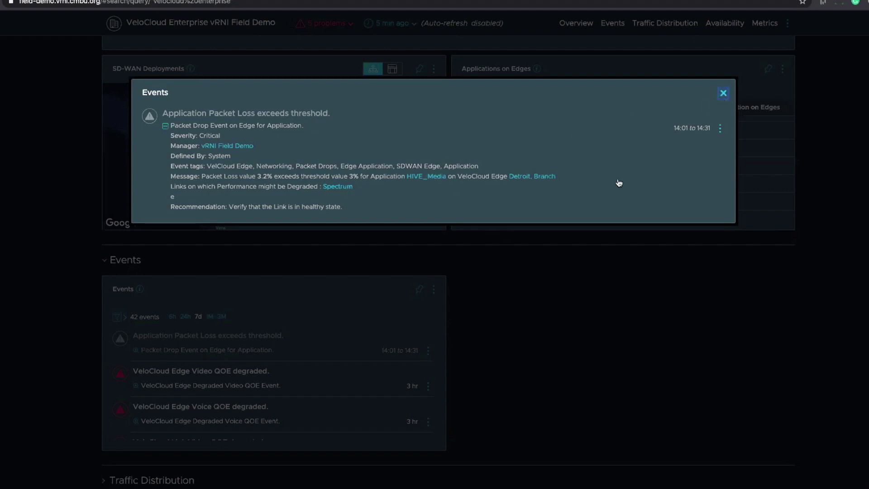
pyautogui.click(723, 94)
# Expand the Traffic Distribution section and examine the flow counts and traffic by application and by edge
pyautogui.click(103, 481)
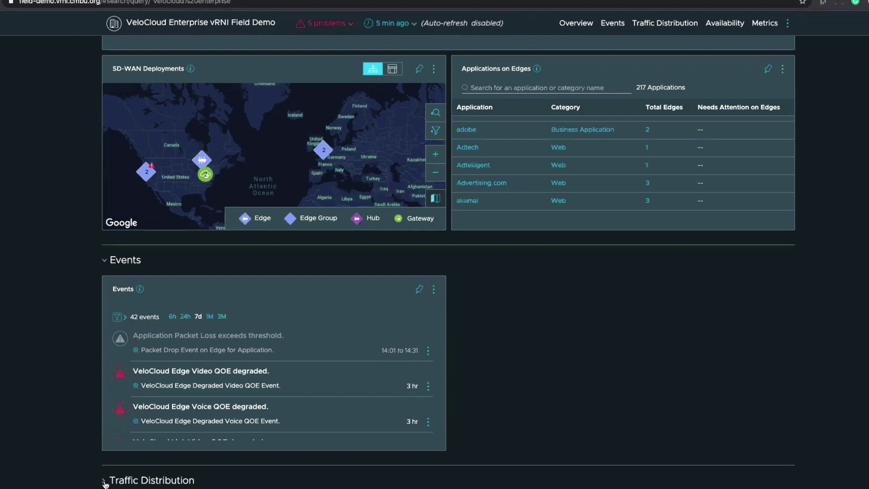
pyautogui.scroll(-3, 71, 419)
pyautogui.scroll(-4, 72, 420)
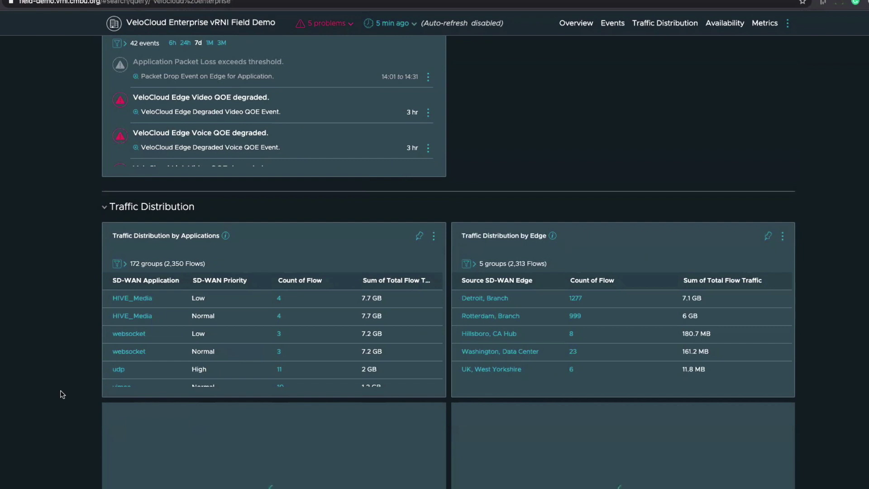
pyautogui.scroll(-2, 59, 362)
pyautogui.scroll(-1, 58, 324)
pyautogui.scroll(-2, 58, 320)
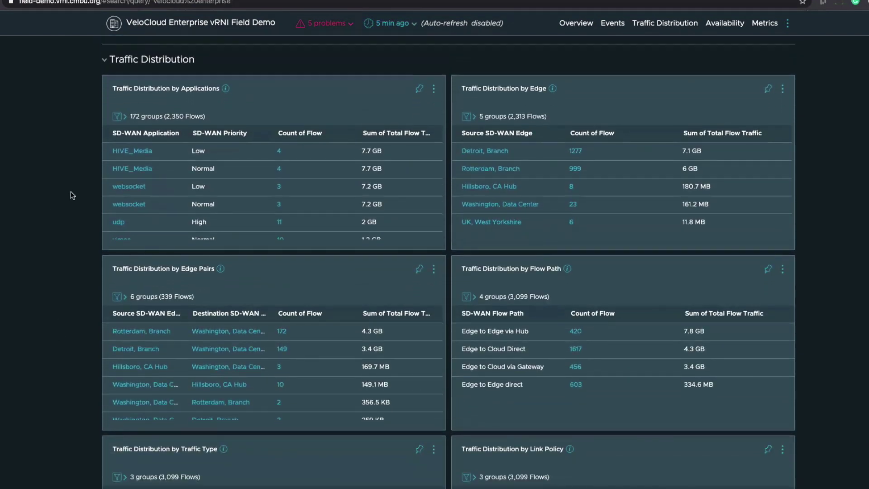
pyautogui.scroll(-1, 149, 167)
pyautogui.scroll(1, 149, 183)
pyautogui.scroll(-2, 381, 170)
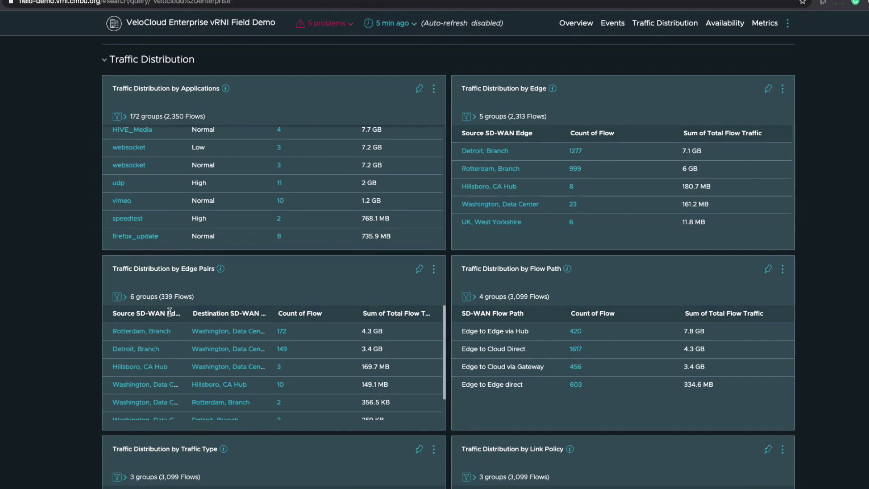
# Examine the traffic distribution by edge pairs, flow path, traffic type, link policy and route type
pyautogui.scroll(-2, 167, 311)
pyautogui.scroll(2, 167, 317)
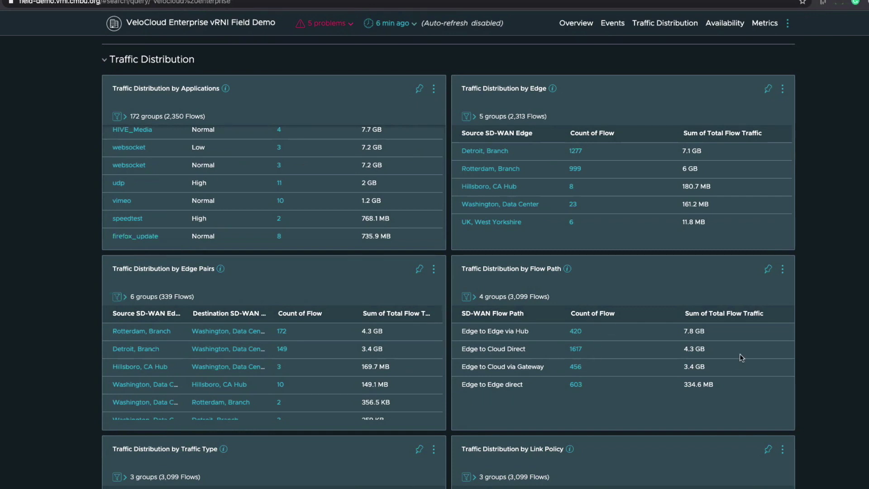
pyautogui.scroll(-1, 362, 418)
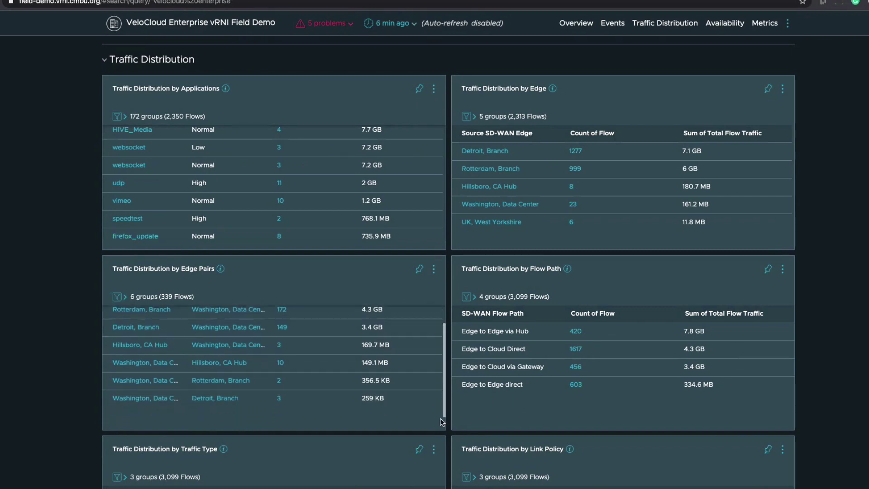
pyautogui.scroll(-3, 353, 449)
pyautogui.scroll(-3, 352, 446)
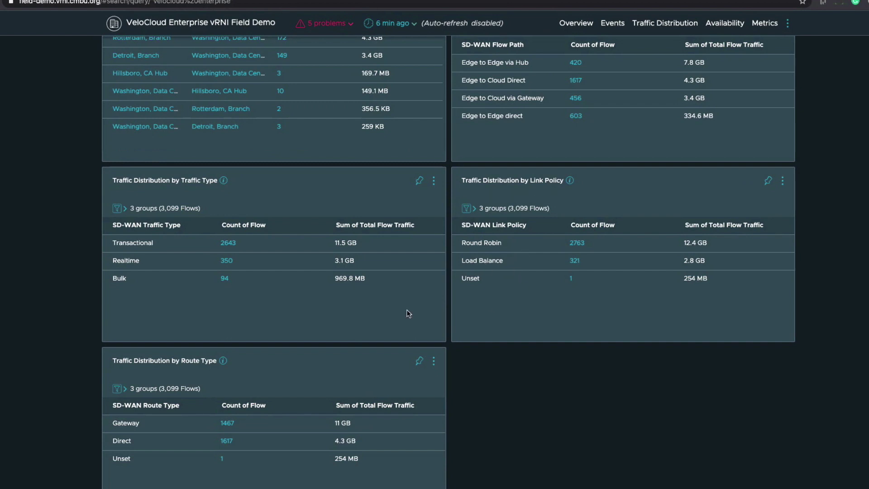
pyautogui.scroll(-2, 235, 325)
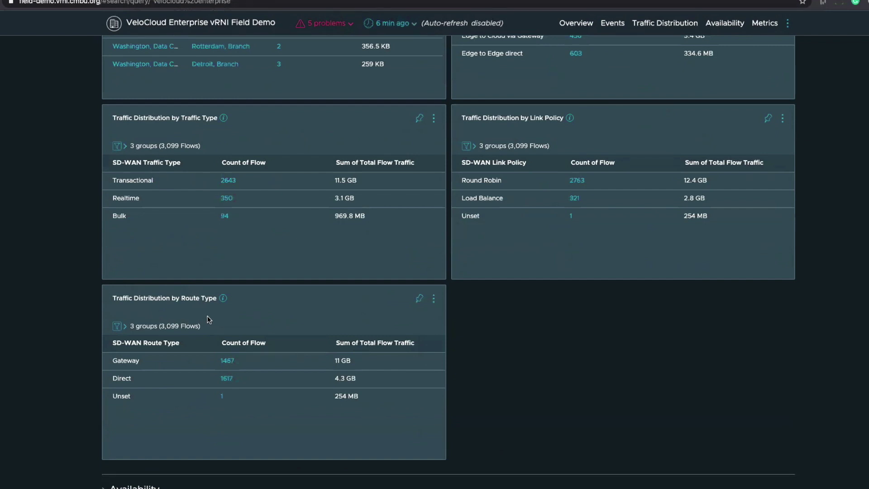
# Expand the Availability section, review the uptime of the available edges and hubs, and view the Rotterdam, Branch edge details
pyautogui.scroll(-2, 190, 365)
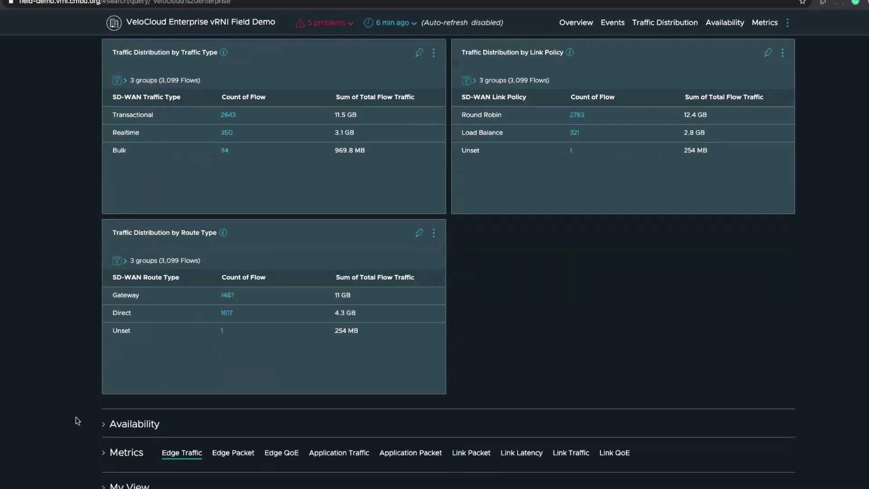
pyautogui.click(103, 426)
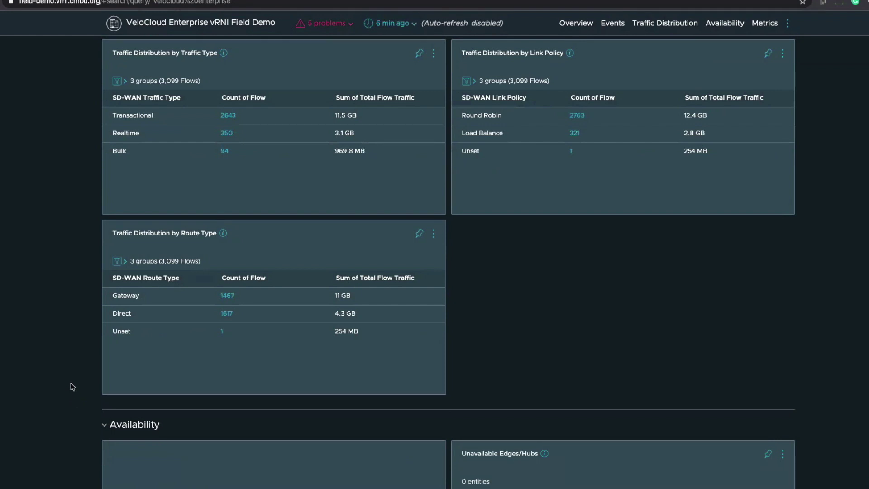
pyautogui.scroll(-4, 69, 386)
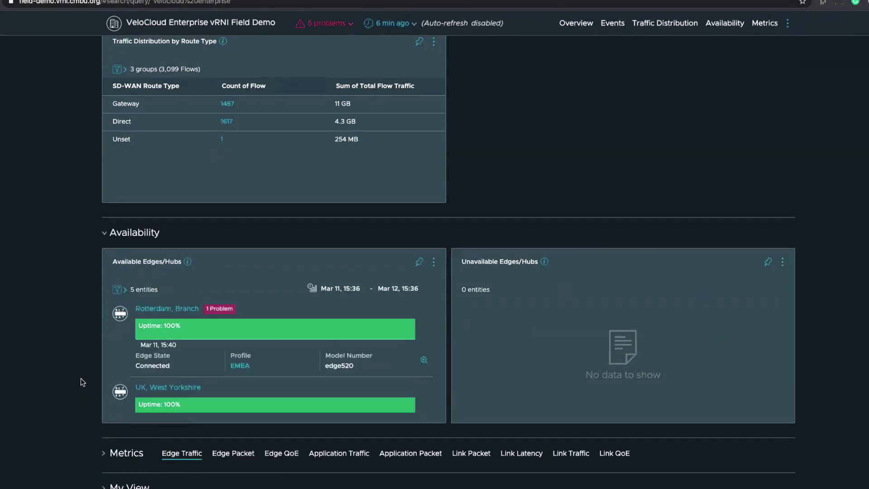
pyautogui.scroll(-1, 175, 337)
pyautogui.scroll(-3, 175, 331)
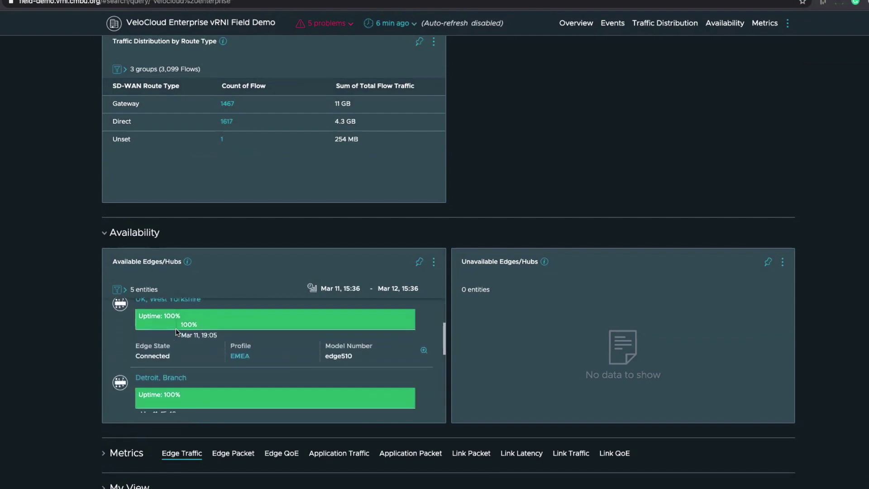
pyautogui.scroll(3, 176, 332)
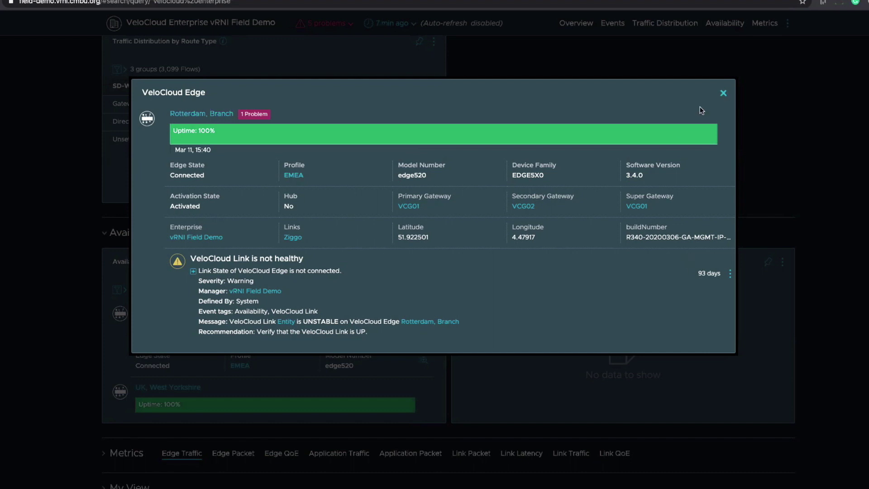
pyautogui.click(723, 94)
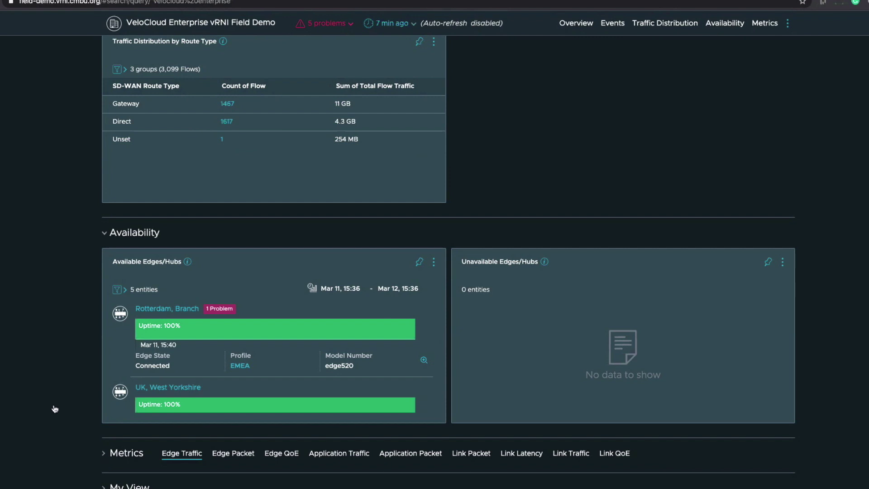
# Expand the Metrics section on Edge Traffic and view the start date calendar of its time range
pyautogui.scroll(-5, 55, 408)
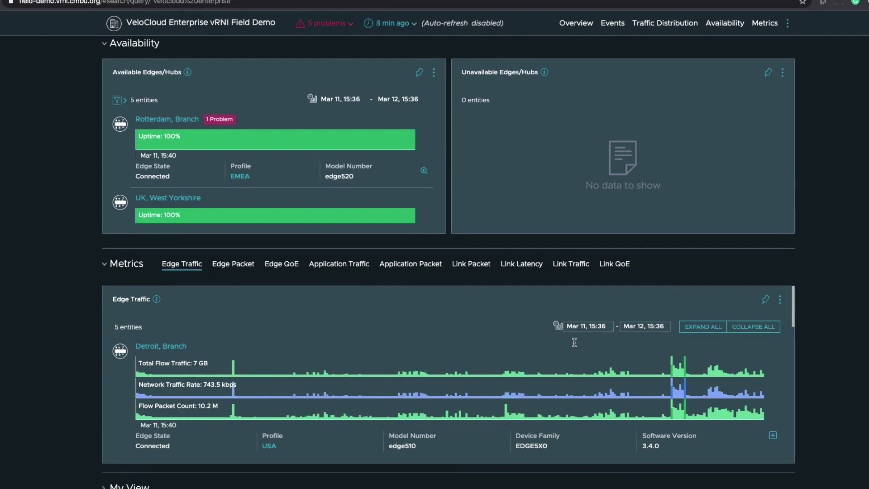
pyautogui.click(605, 325)
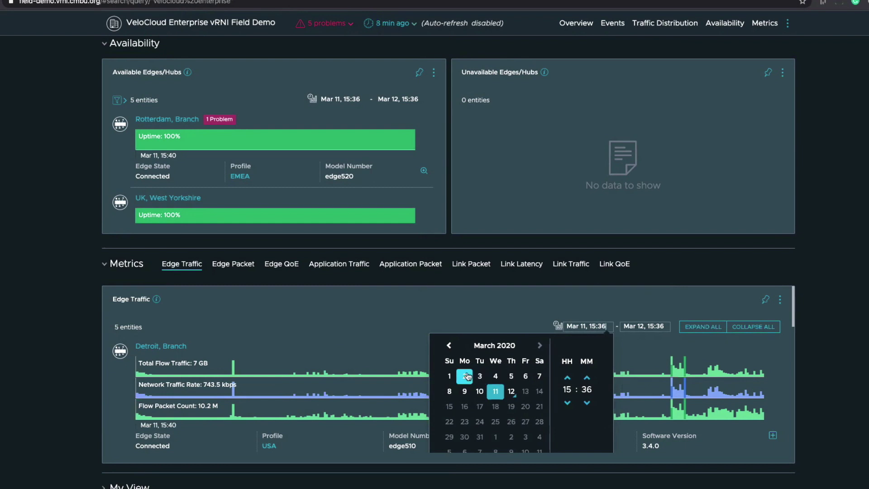
pyautogui.click(492, 319)
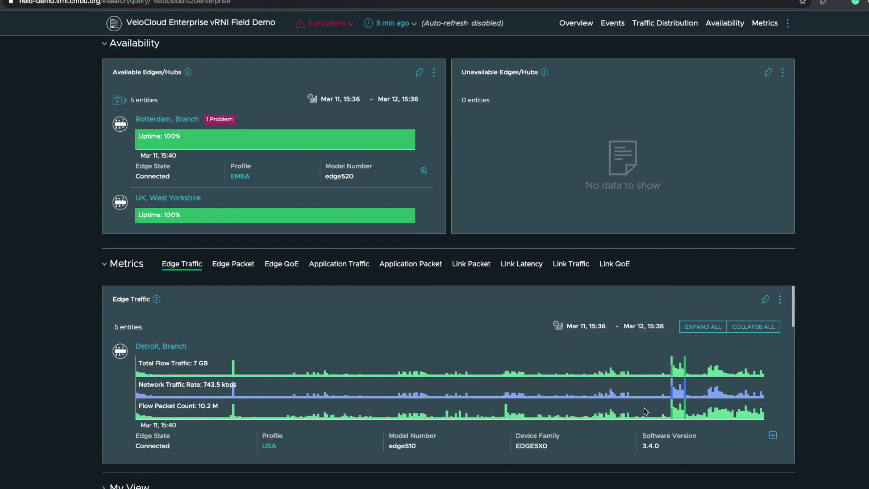
# Examine the Edge Traffic charts for flow traffic, network traffic rate and packet count across all edges and hubs
pyautogui.scroll(-3, 528, 406)
pyautogui.scroll(-5, 371, 390)
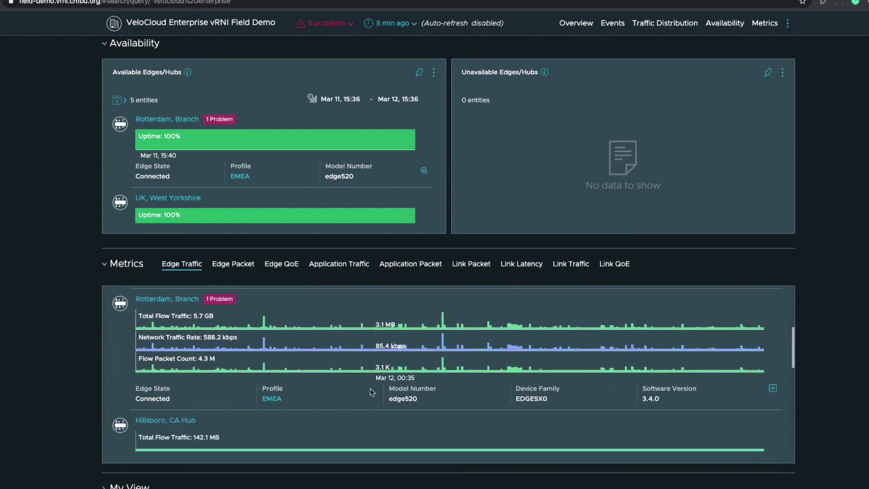
pyautogui.scroll(-2, 371, 389)
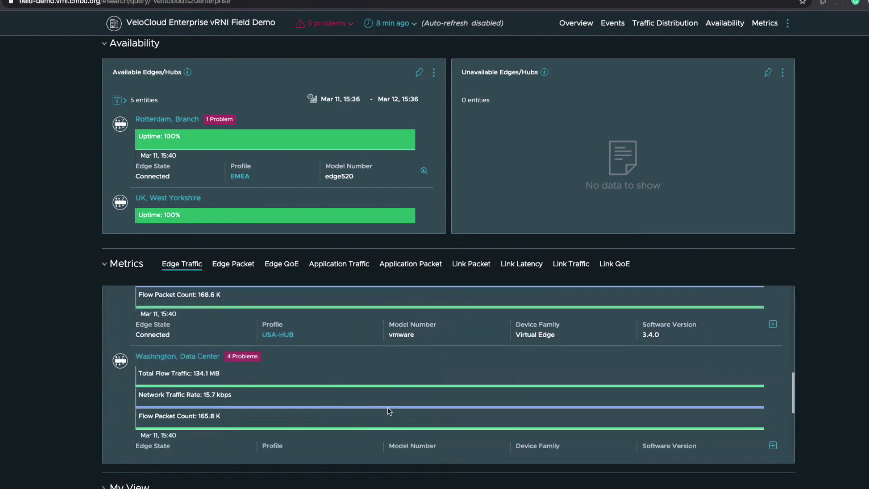
pyautogui.scroll(2, 397, 406)
pyautogui.scroll(3, 397, 407)
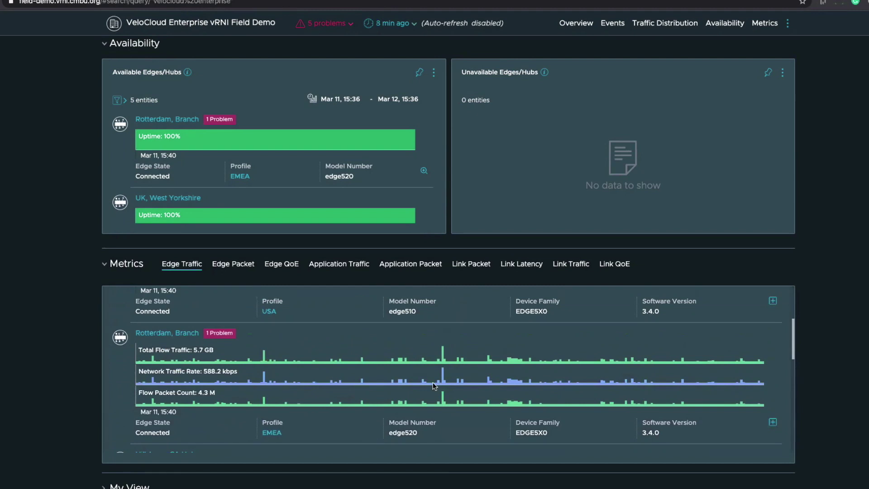
# Examine the Edge Packet charts across edges, including the Hillsboro, CA Hub retransmission peak, and review the Edge QoE quality scores
pyautogui.click(241, 265)
pyautogui.scroll(3, 337, 355)
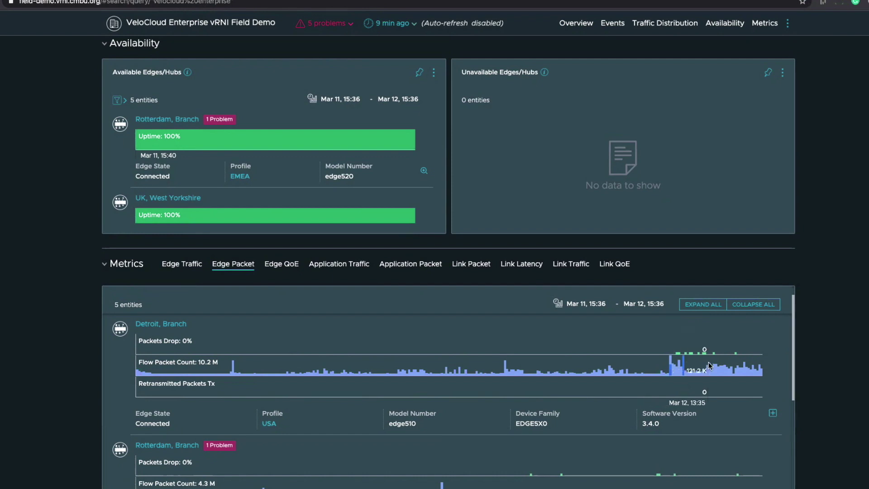
pyautogui.scroll(-2, 623, 421)
pyautogui.scroll(-2, 623, 434)
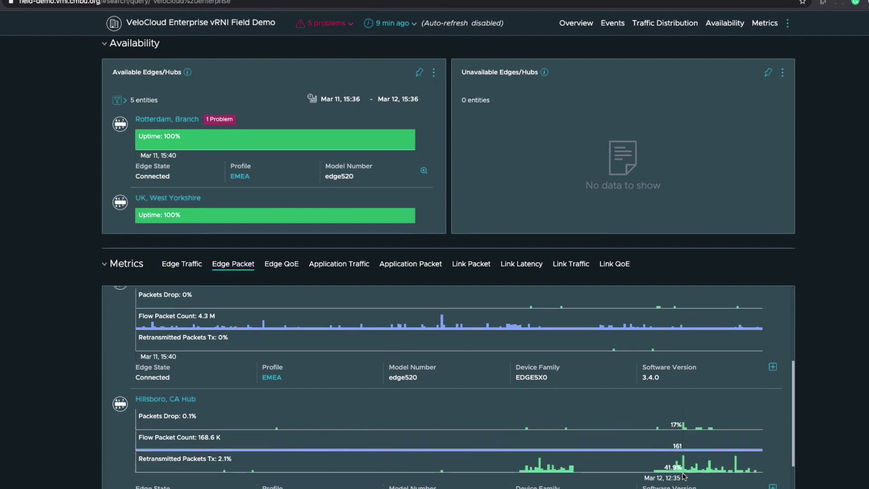
pyautogui.scroll(-1, 683, 476)
pyautogui.scroll(-1, 683, 476)
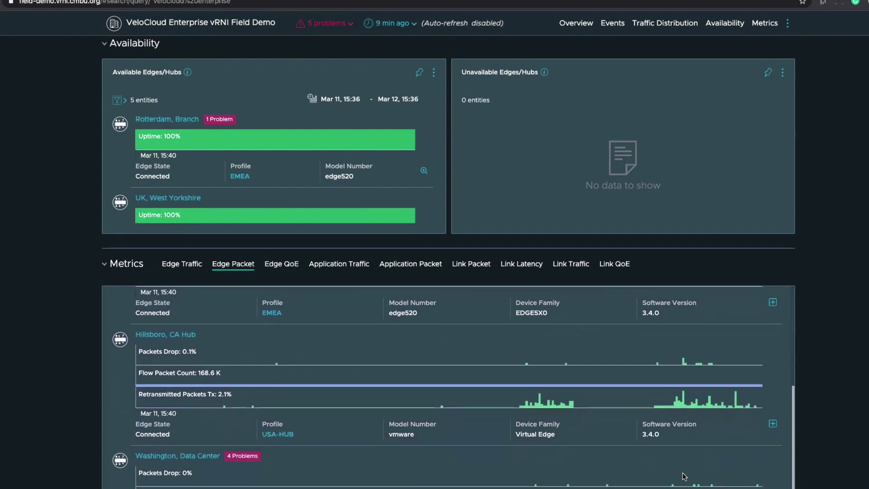
pyautogui.scroll(-1, 683, 476)
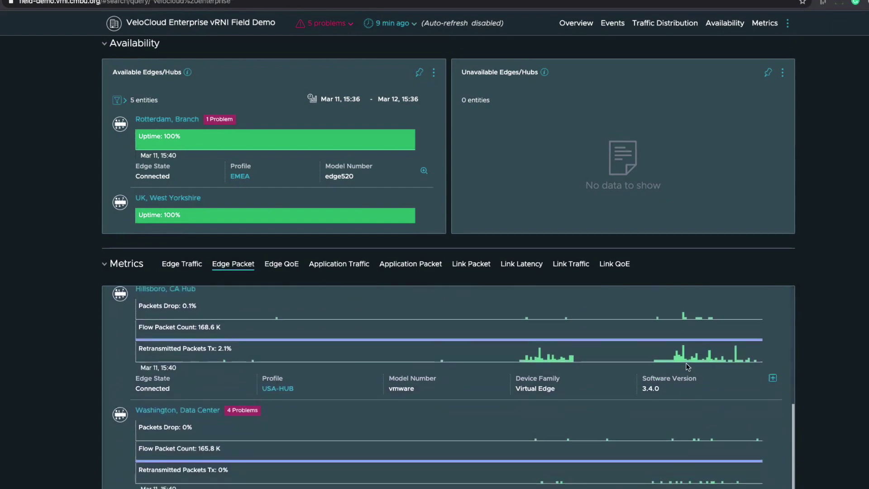
pyautogui.moveTo(683, 358)
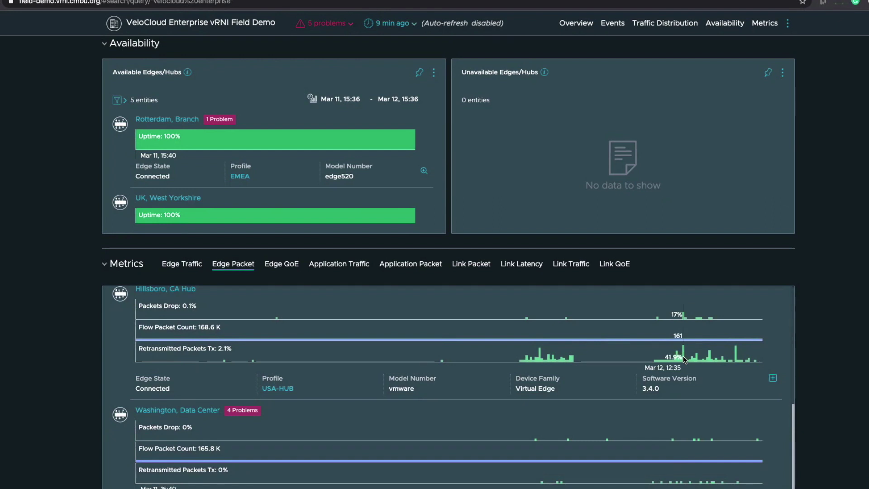
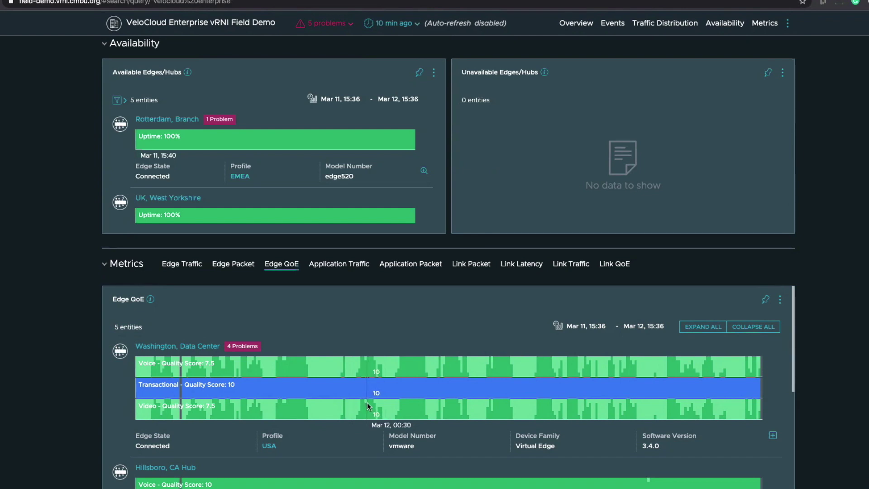
pyautogui.scroll(-3, 398, 408)
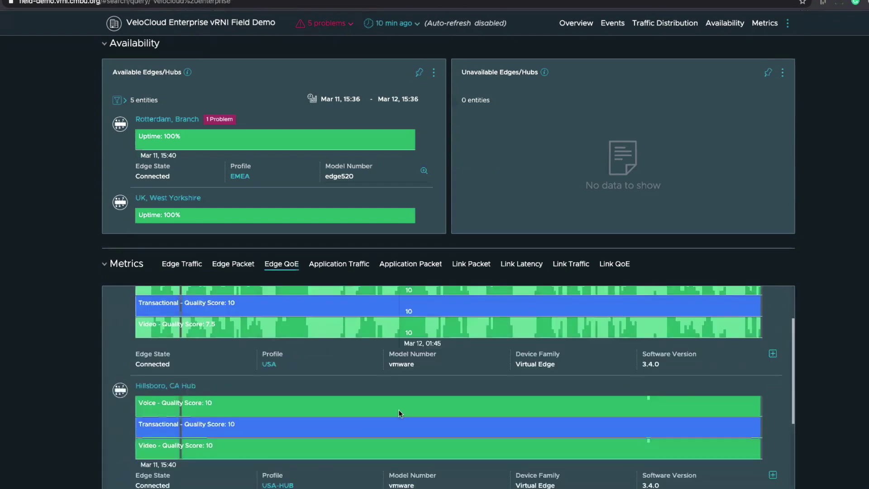
# Examine the Application Traffic charts per edge and application, from HIVE_Media through vimeo, speedtest and firefox_update to Zoom at the Detroit branch
pyautogui.click(319, 266)
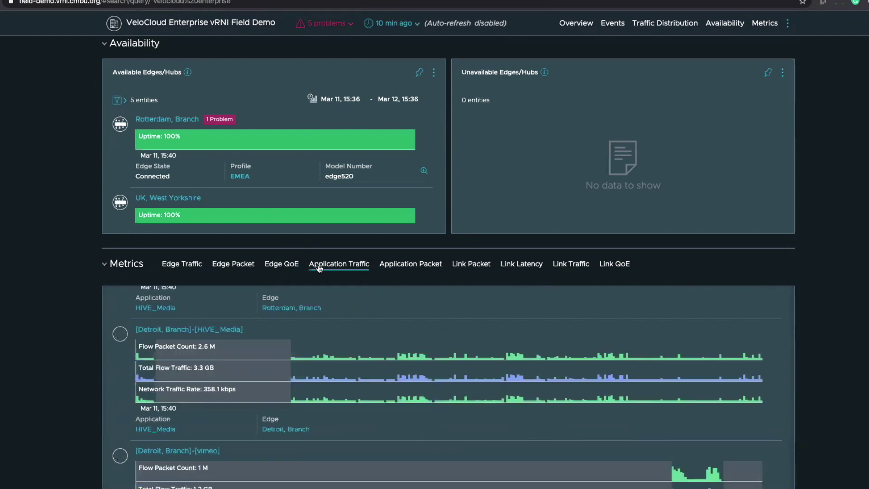
pyautogui.scroll(3, 389, 360)
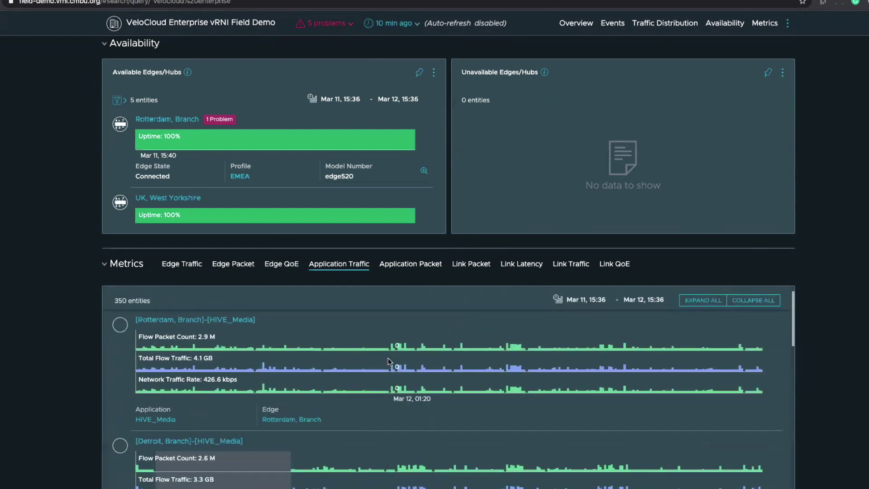
pyautogui.scroll(1, 388, 360)
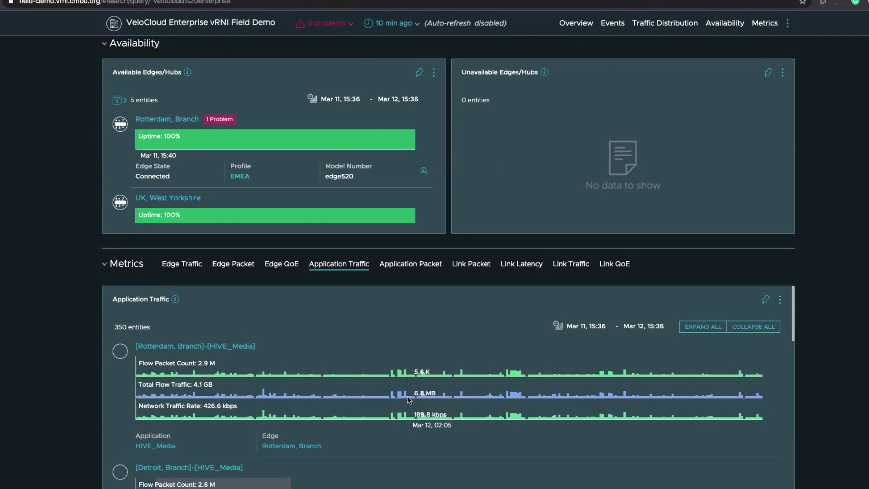
pyautogui.scroll(-1, 409, 399)
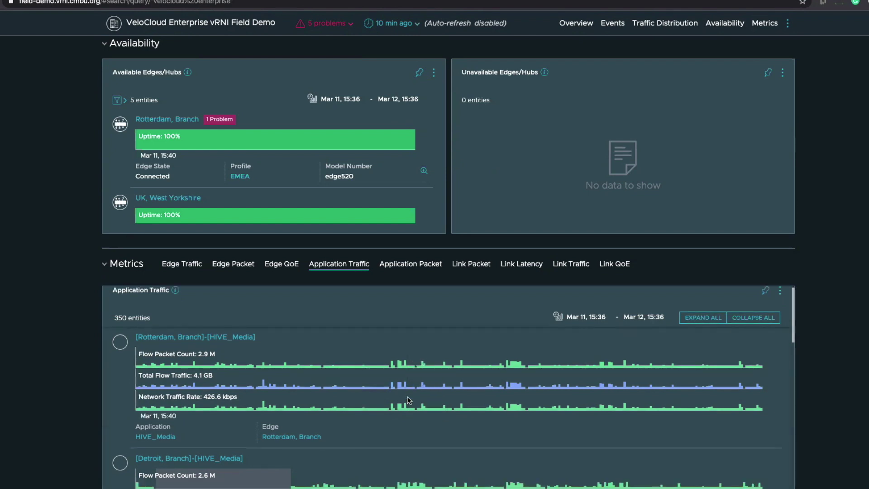
pyautogui.scroll(-3, 408, 400)
pyautogui.scroll(-7, 406, 397)
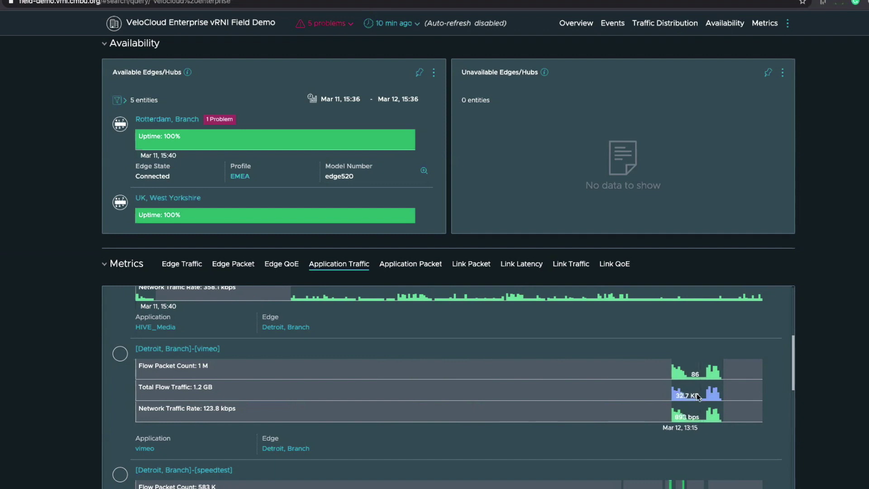
pyautogui.scroll(-8, 691, 401)
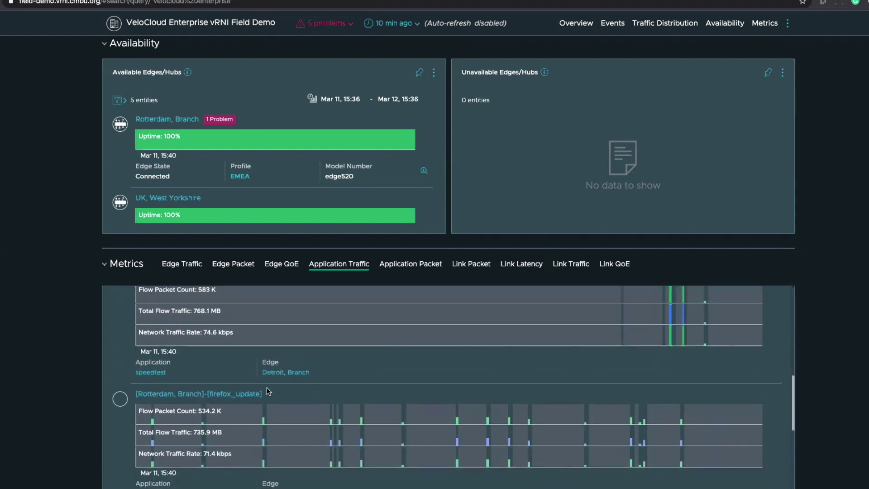
pyautogui.scroll(-3, 436, 416)
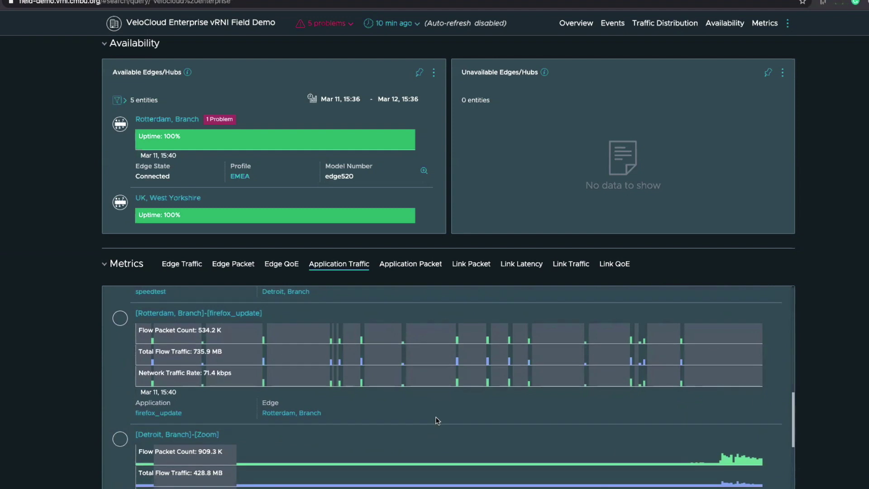
pyautogui.scroll(-2, 387, 450)
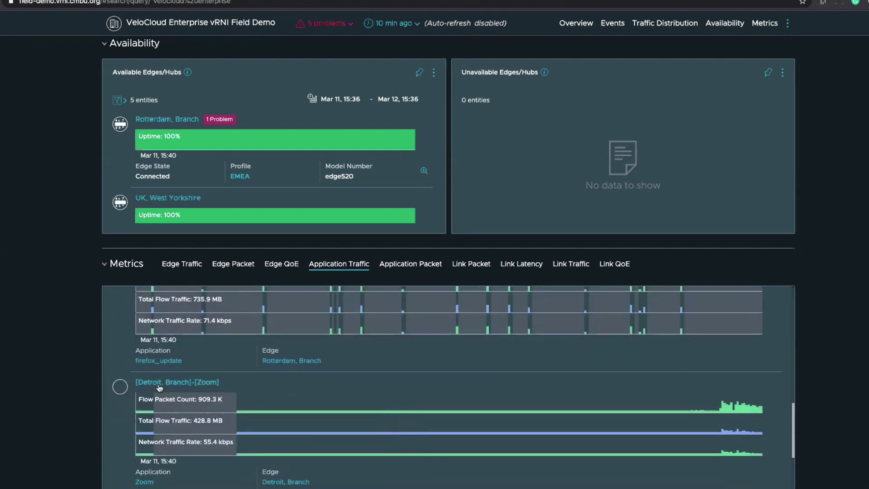
pyautogui.moveTo(732, 417)
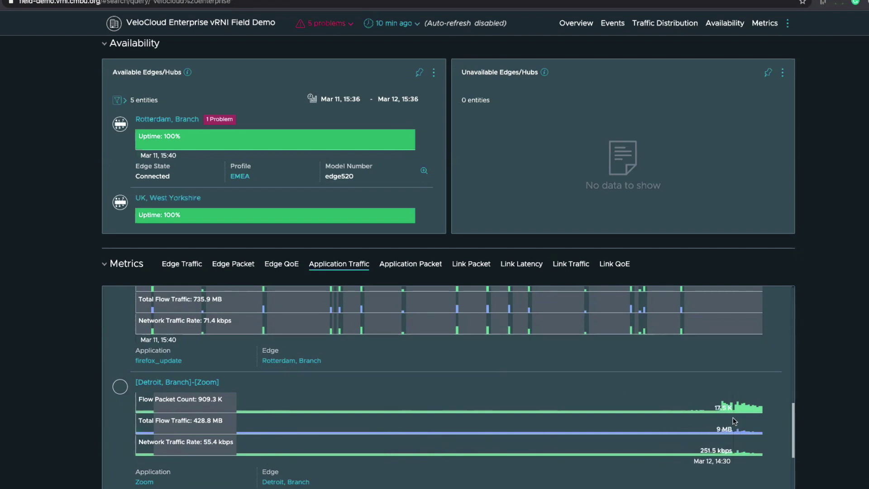
# Review the Application Packet charts for flow packet count, packet drops and retransmissions of Zoom, speedtest, firefox_update and office365
pyautogui.click(432, 269)
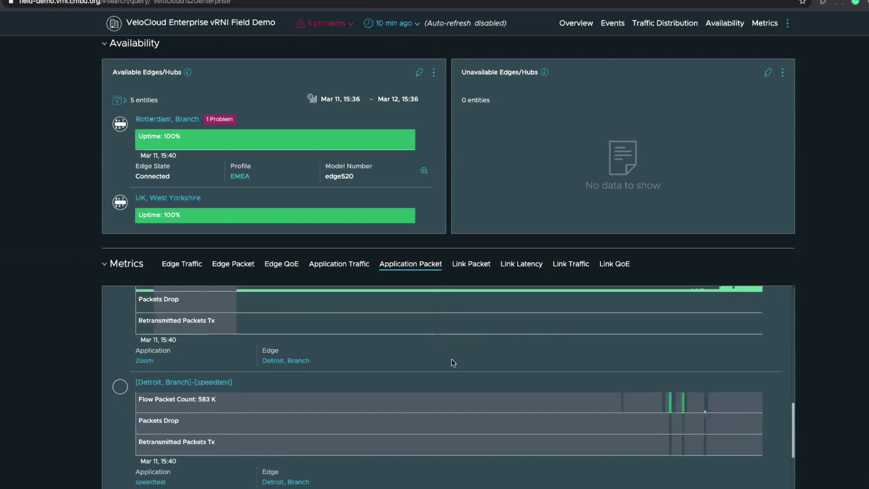
pyautogui.scroll(1, 452, 358)
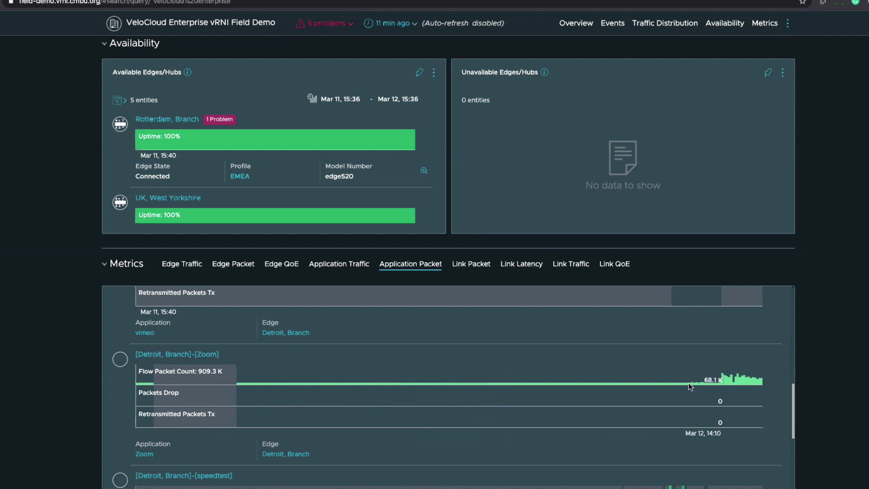
pyautogui.scroll(-3, 680, 385)
pyautogui.scroll(-2, 680, 385)
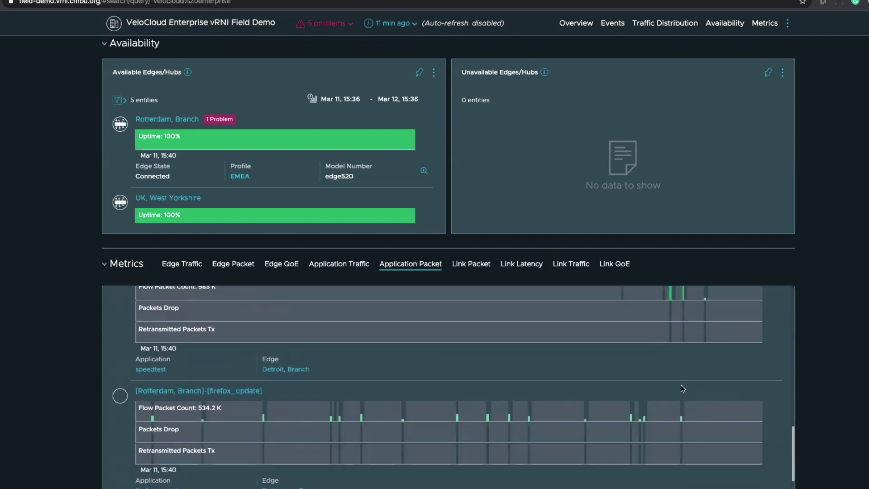
pyautogui.scroll(-2, 297, 385)
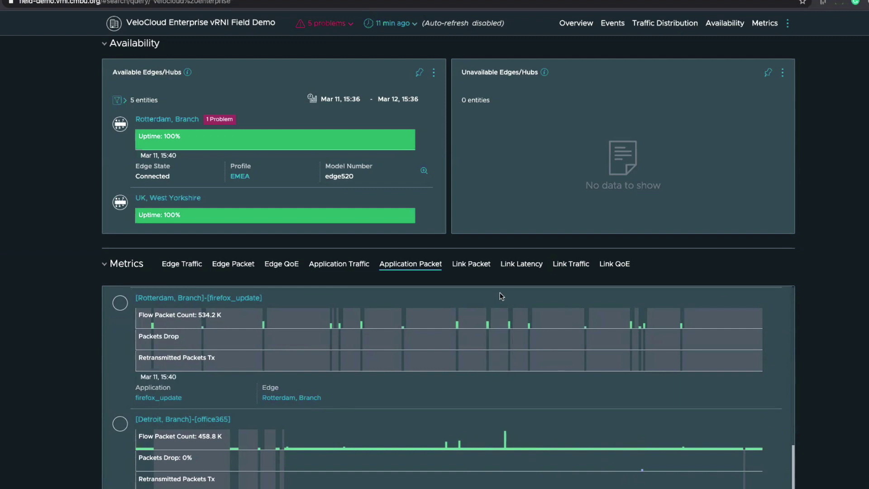
# Examine the Link Packet charts for downstream and upstream packet loss and total packets on all WAN links
pyautogui.click(466, 269)
pyautogui.scroll(-5, 368, 390)
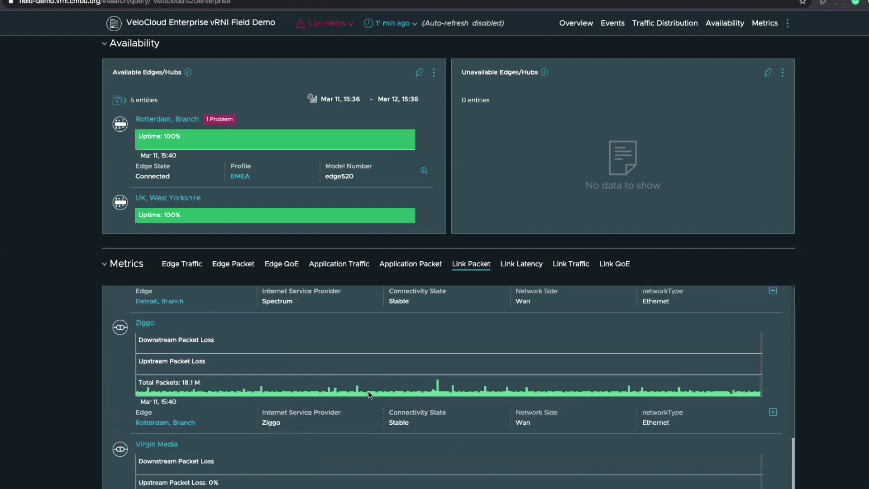
pyautogui.scroll(5, 367, 390)
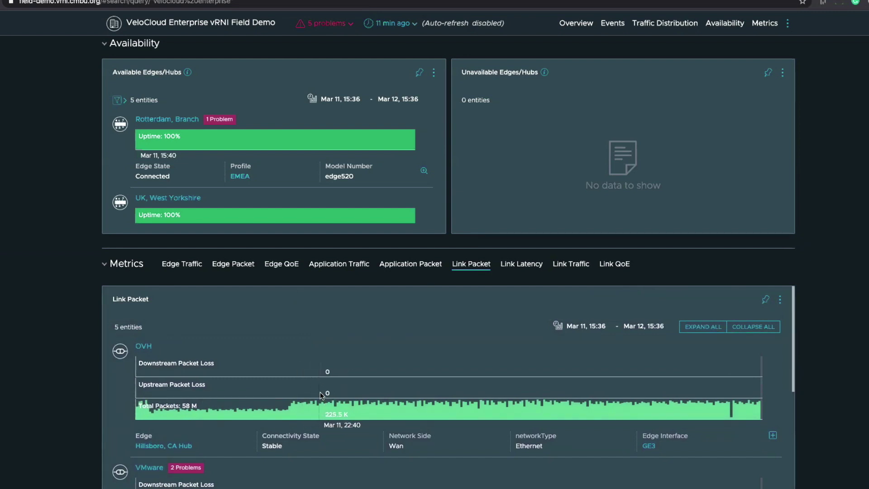
pyautogui.scroll(-5, 362, 416)
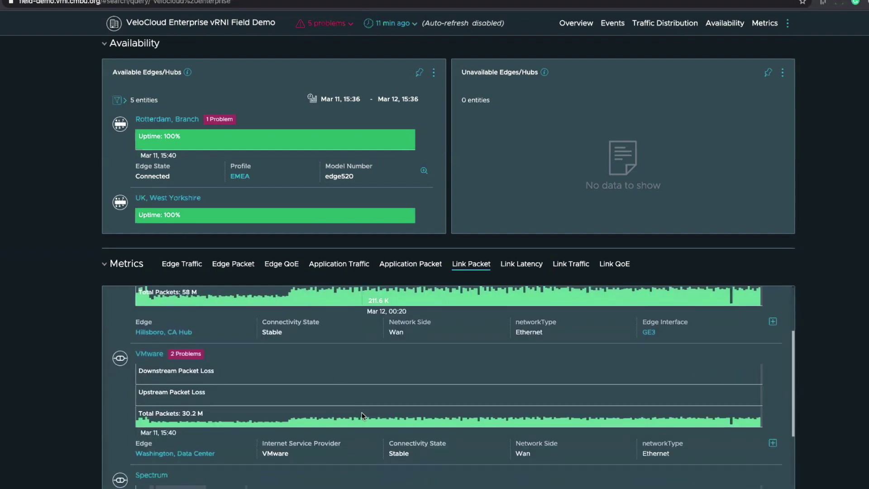
pyautogui.scroll(-6, 362, 416)
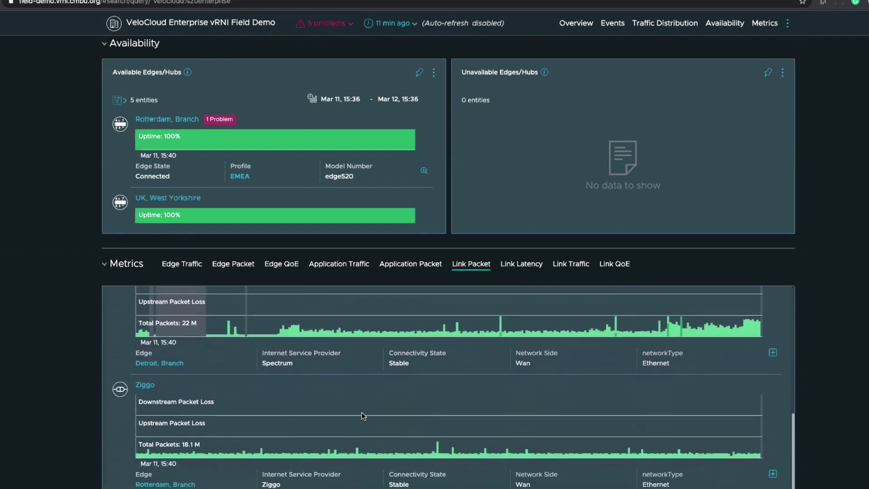
pyautogui.scroll(-1, 362, 415)
pyautogui.scroll(2, 344, 420)
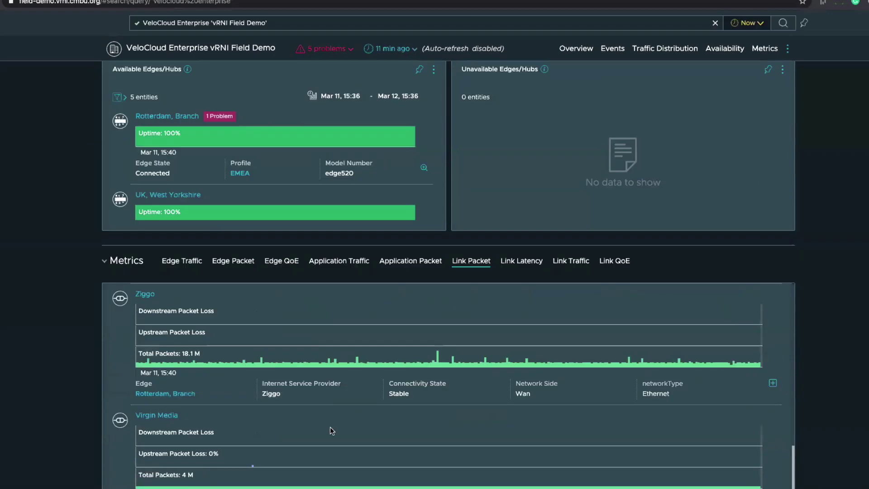
pyautogui.moveTo(363, 466)
pyautogui.scroll(5, 362, 468)
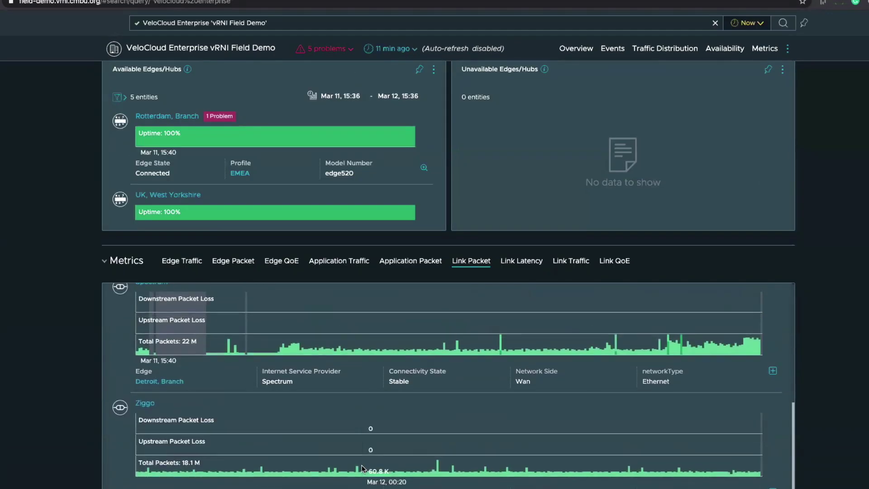
pyautogui.scroll(3, 360, 465)
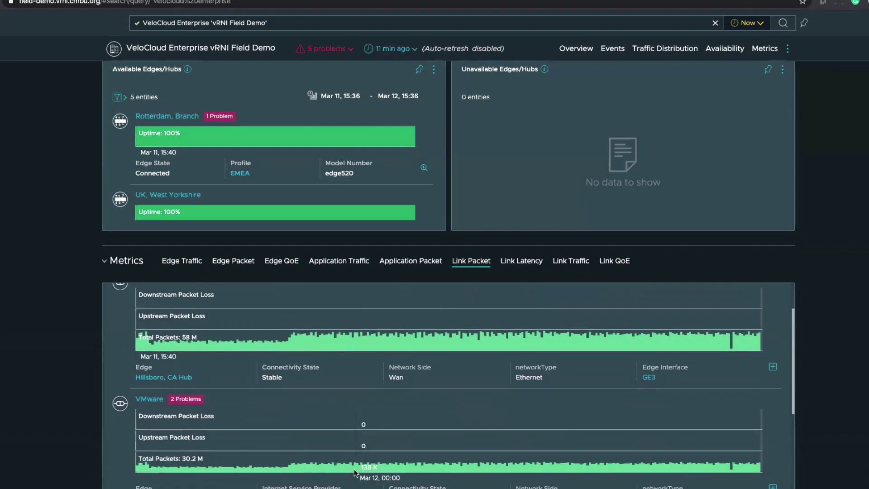
# Review the Link Latency charts for upstream and downstream latency and jitter on the Ziggo, Virgin Media, Spectrum and OVH links
pyautogui.click(521, 265)
pyautogui.scroll(2, 410, 372)
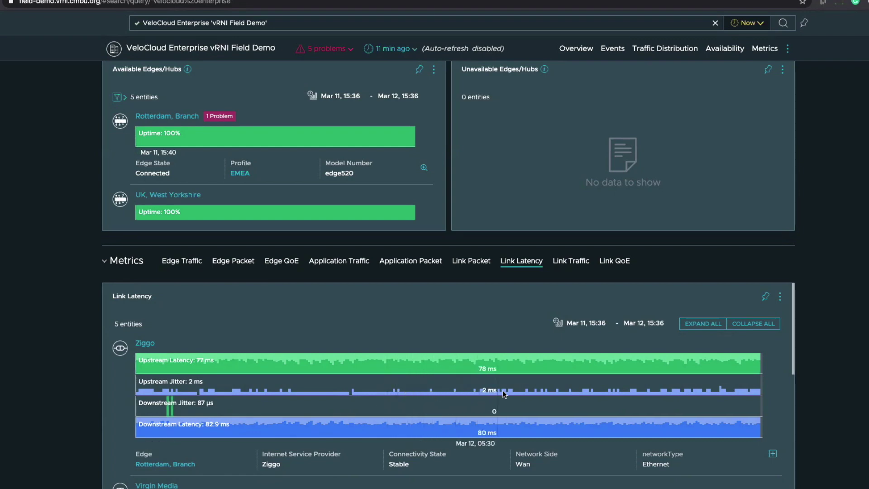
pyautogui.scroll(-3, 502, 390)
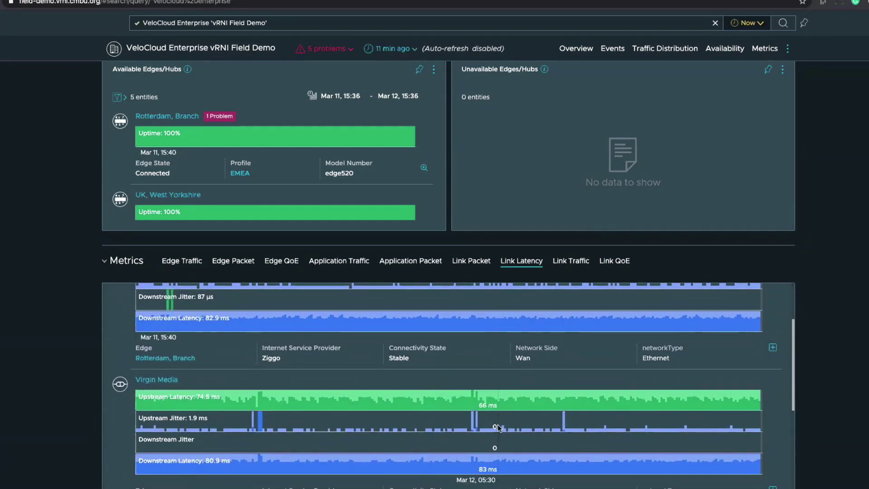
pyautogui.scroll(-2, 497, 428)
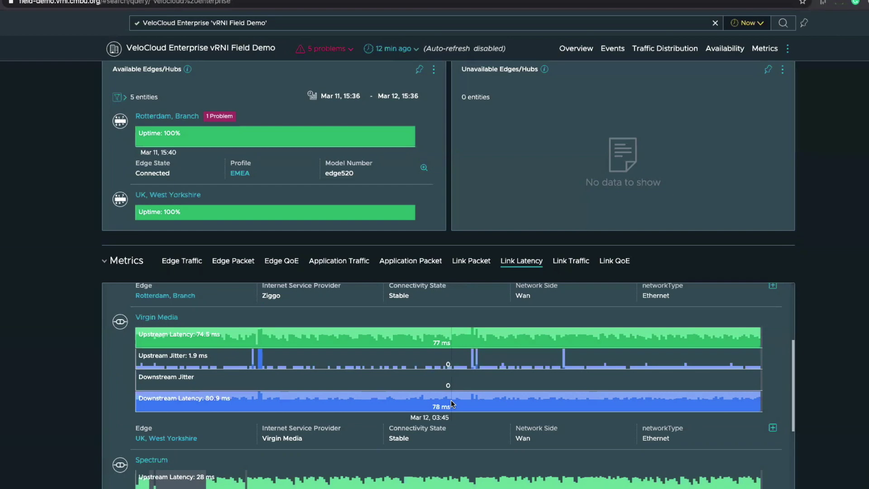
pyautogui.scroll(-2, 452, 405)
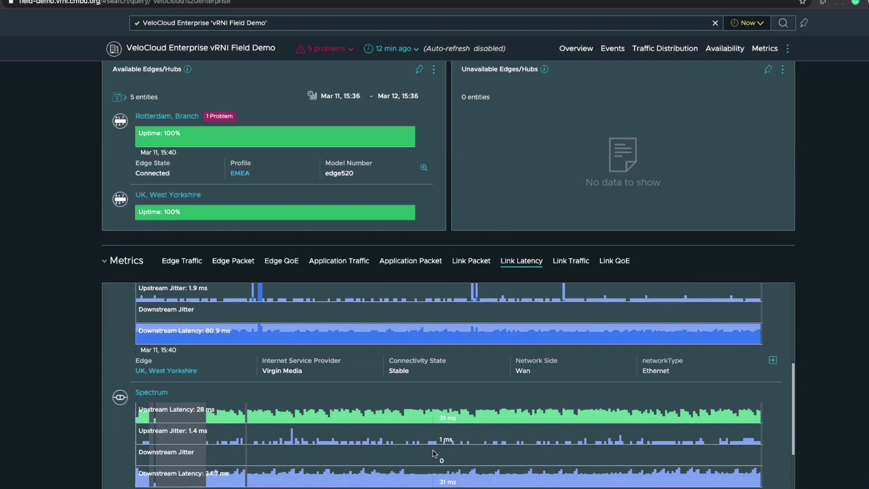
pyautogui.scroll(-4, 434, 453)
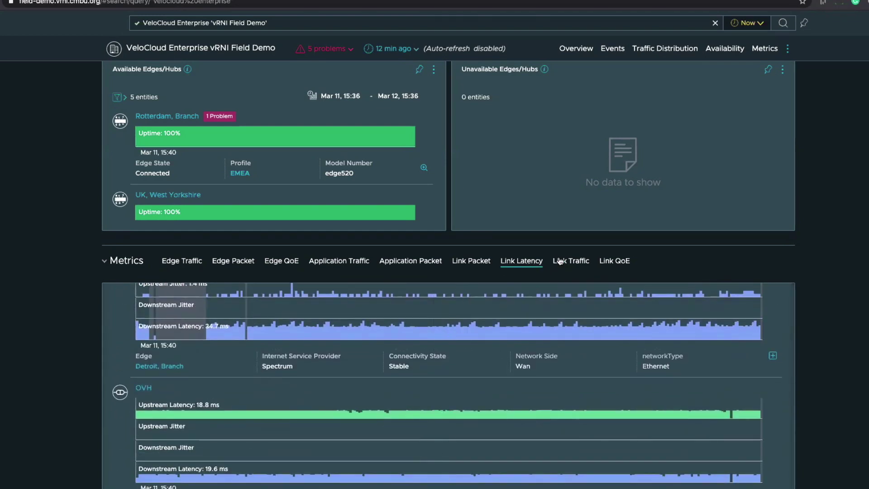
# Review the Link Traffic charts for total bytes and average Tx and Rx rates, and bring up the Link QoE metrics
pyautogui.click(561, 261)
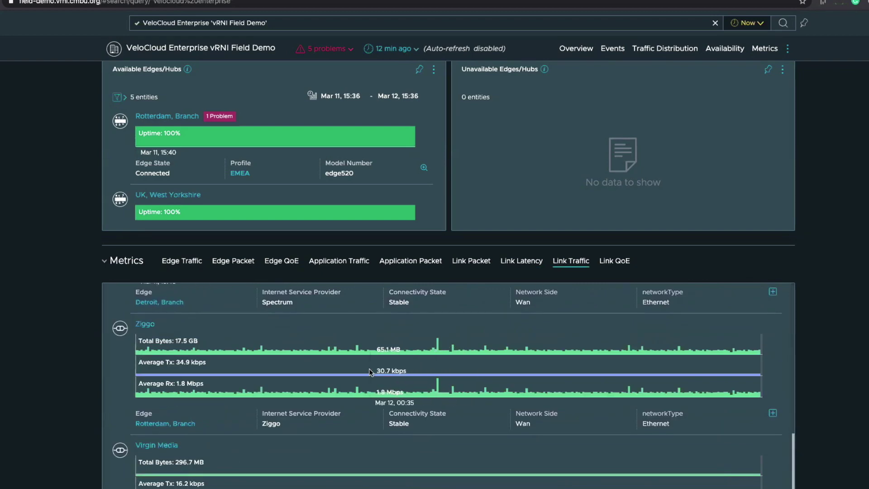
pyautogui.scroll(5, 441, 377)
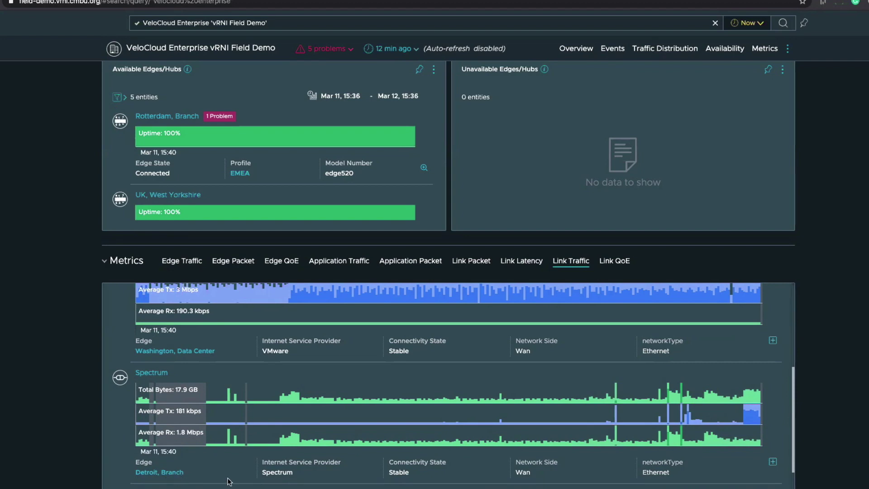
pyautogui.click(614, 261)
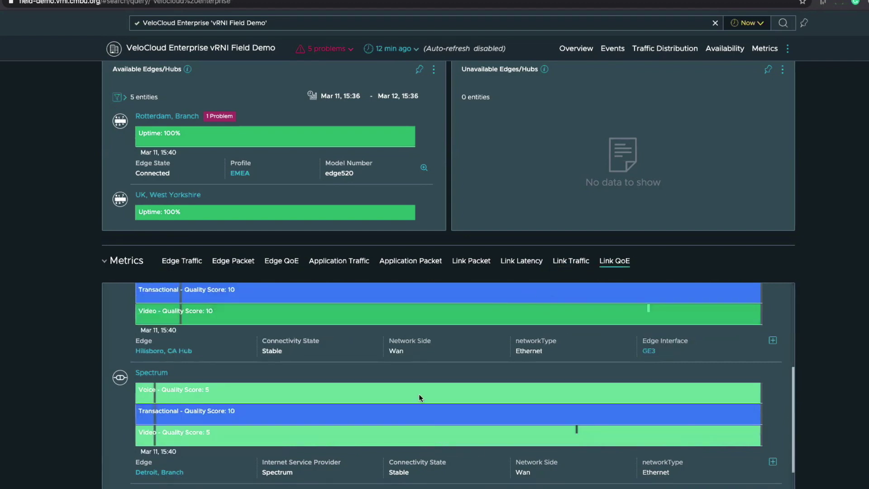
# Review the Link QoE quality scores of the WAN links and return to the VeloCloud Enterprise Overview section
pyautogui.scroll(7, 416, 398)
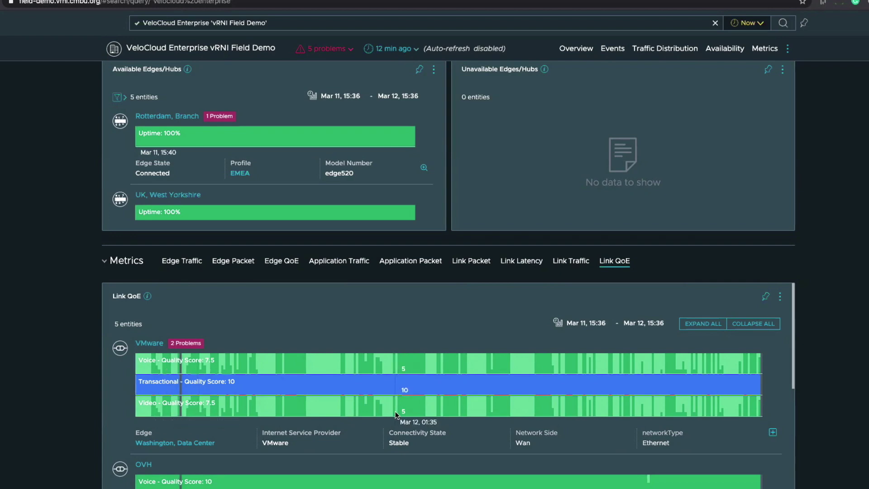
pyautogui.scroll(5, 367, 323)
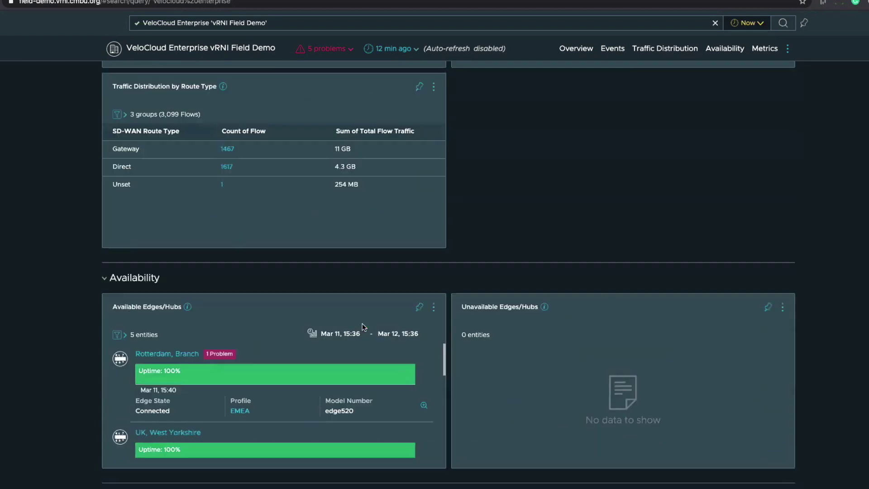
pyautogui.scroll(20, 362, 324)
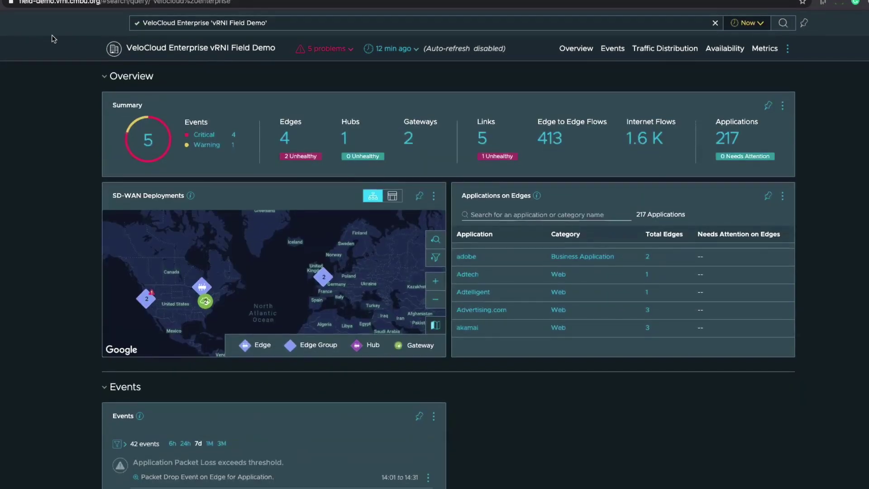
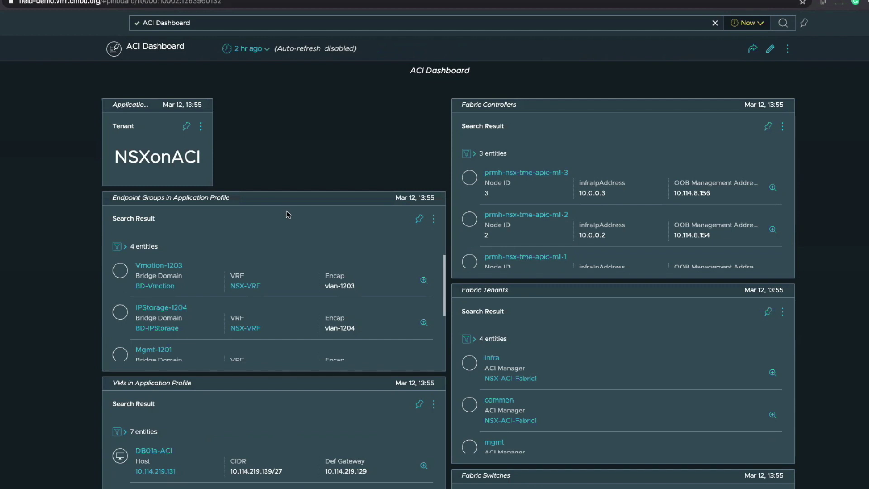
# Review the endpoint groups in the application profile and inspect the VMs and endpoints of the Mgmt-1201 group
pyautogui.scroll(-1, 287, 211)
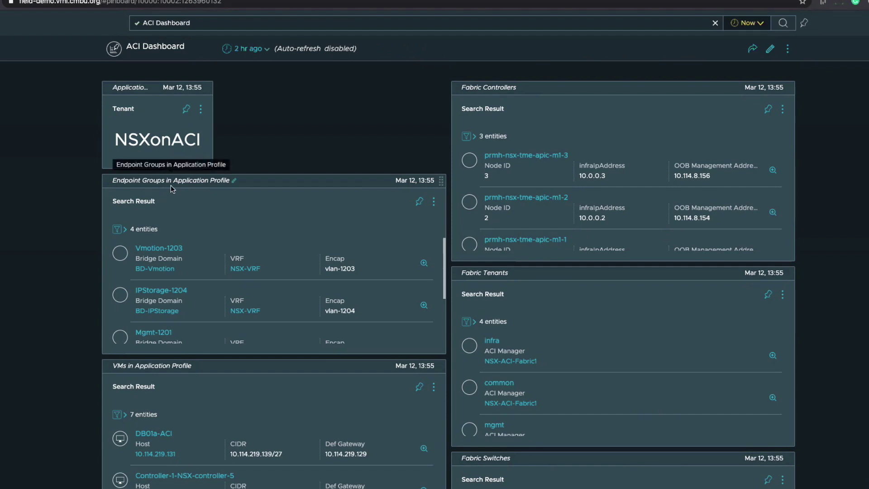
pyautogui.scroll(-1, 328, 286)
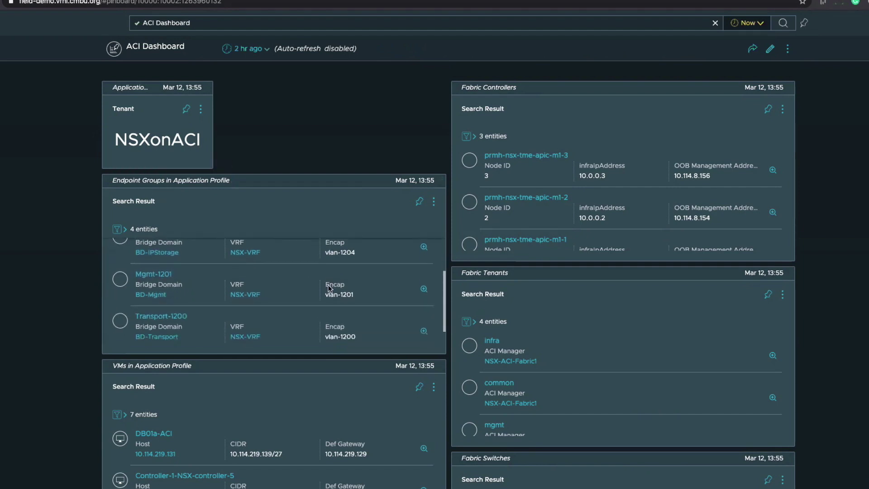
pyautogui.scroll(-1, 329, 285)
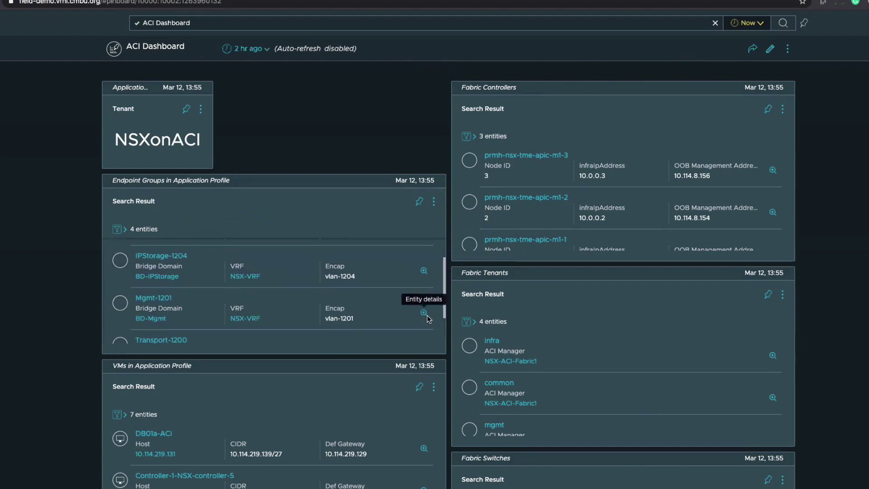
pyautogui.click(427, 317)
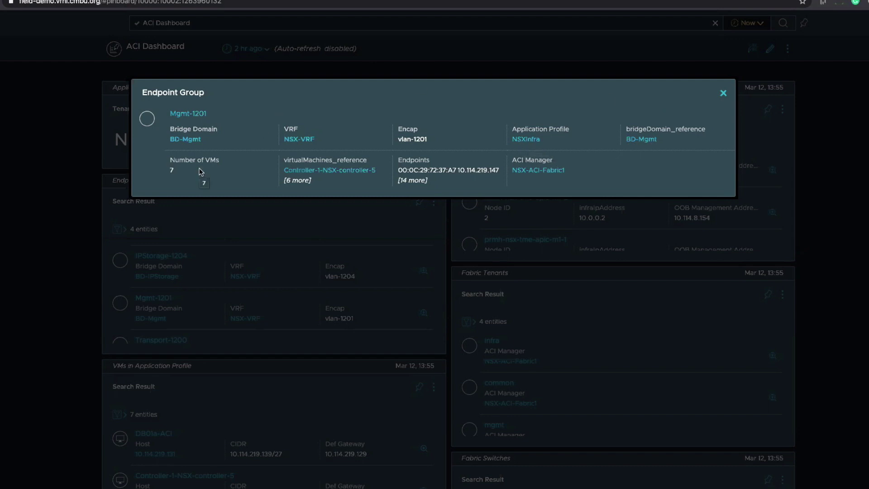
pyautogui.moveTo(306, 186)
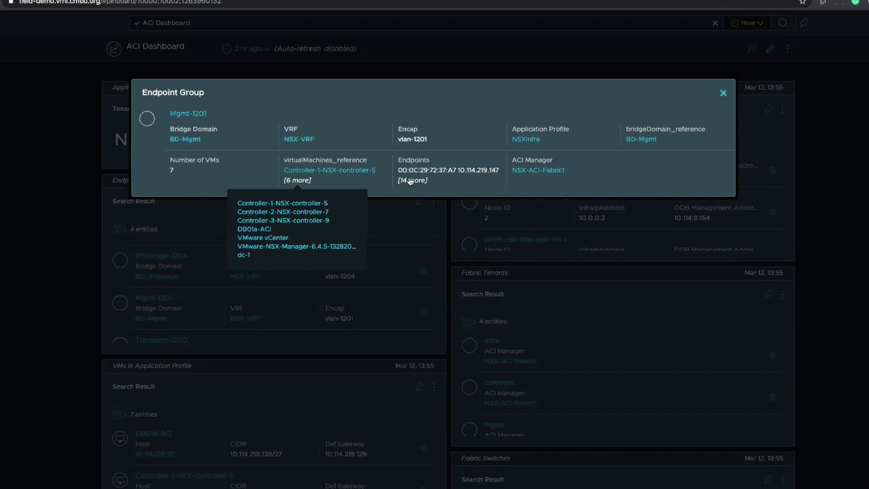
pyautogui.moveTo(413, 182)
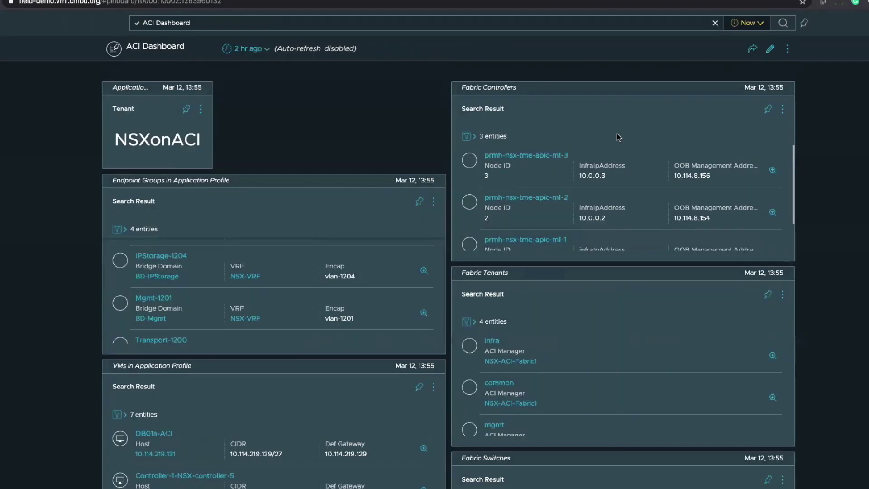
pyautogui.click(723, 93)
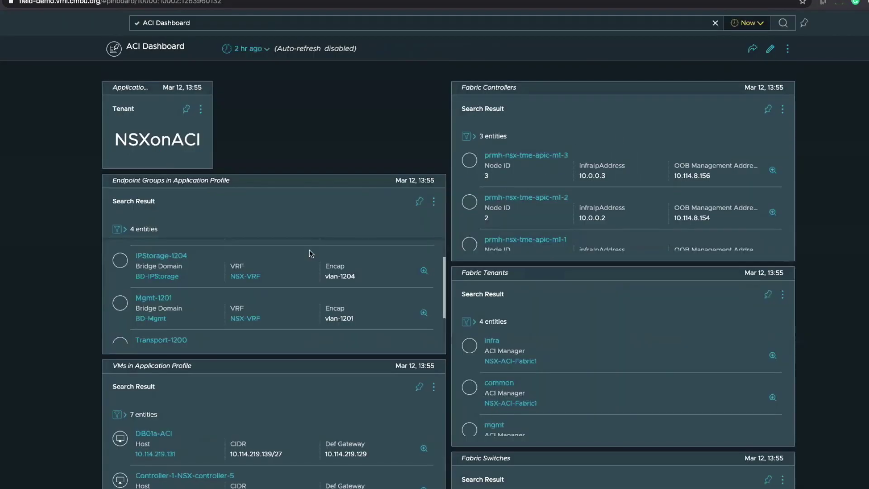
# Look through the VMs in Application Profile list on the ACI Dashboard for hosts, CIDRs and default gateways
pyautogui.scroll(-1, 297, 396)
pyautogui.scroll(-2, 229, 406)
pyautogui.scroll(-2, 230, 410)
pyautogui.scroll(3, 229, 406)
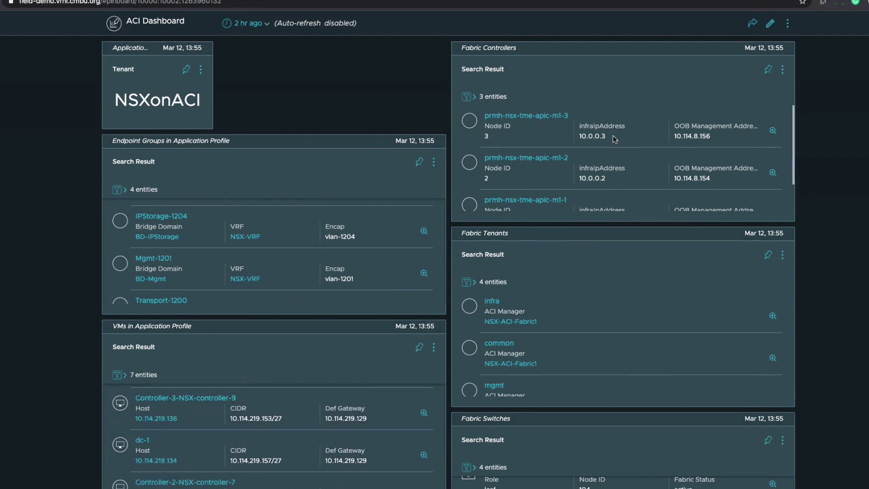
# Review the fabric controllers and inspect the entity details of the prmh-nsx-tme-apic-m1-2 controller
pyautogui.scroll(-1, 613, 137)
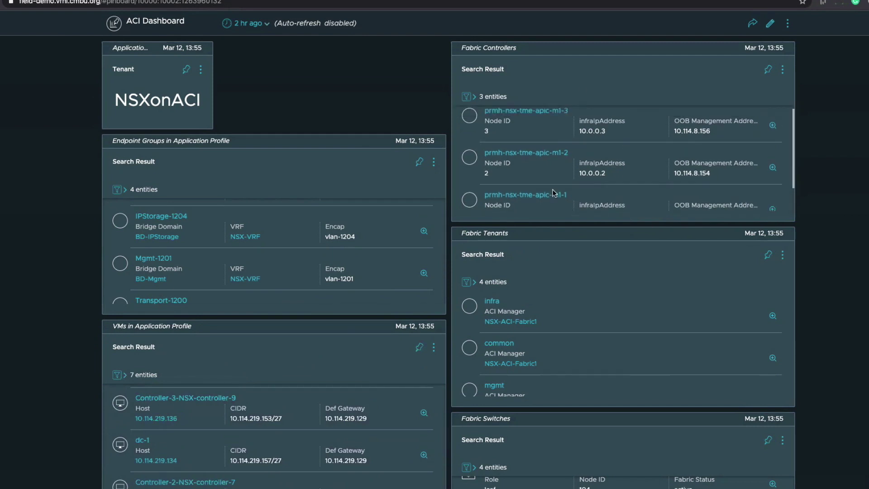
pyautogui.scroll(-1, 541, 205)
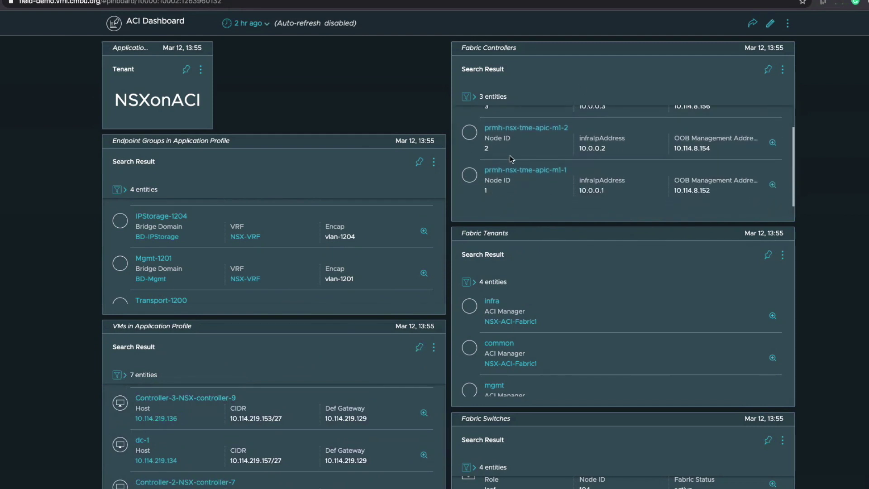
pyautogui.scroll(1, 509, 156)
pyautogui.scroll(-1, 602, 157)
pyautogui.scroll(-1, 601, 158)
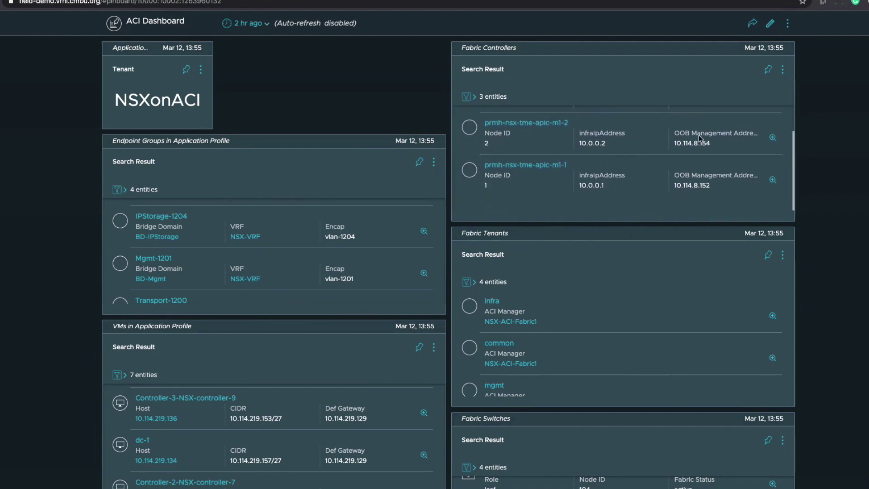
pyautogui.click(773, 138)
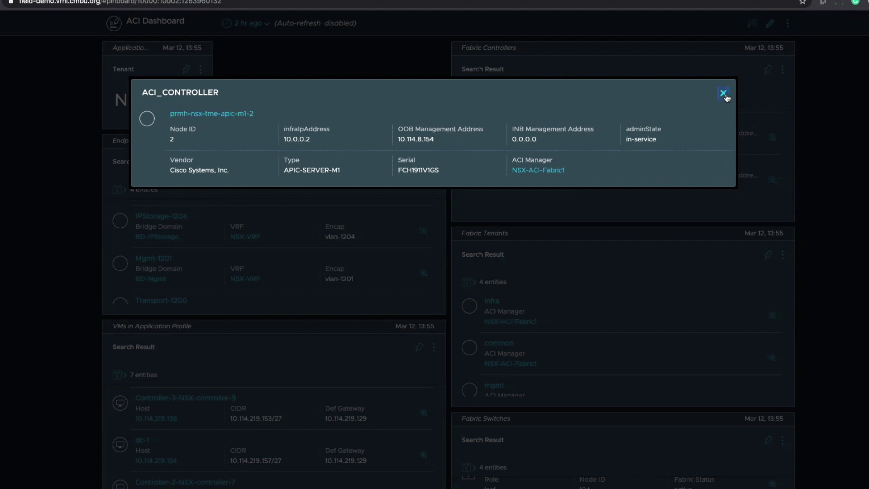
pyautogui.click(609, 203)
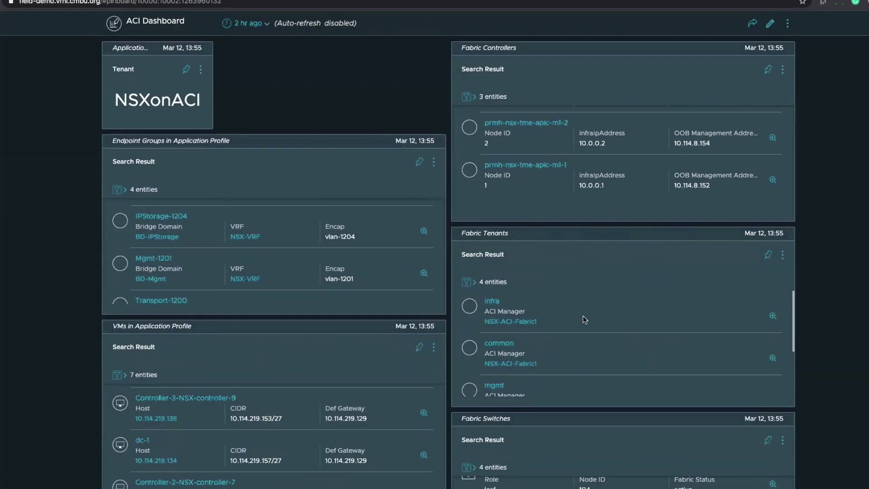
# Look through the fabric tenants and inspect the entity details of the NSXonACI tenant
pyautogui.scroll(-1, 555, 314)
pyautogui.scroll(-1, 554, 315)
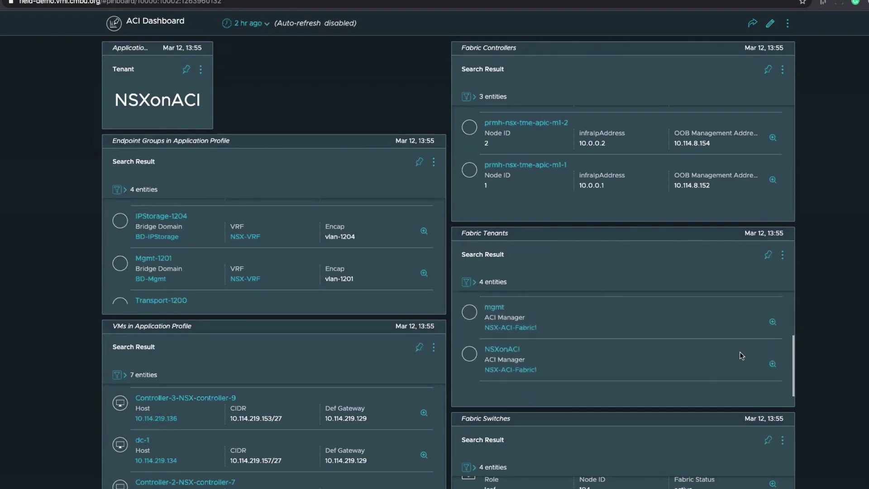
pyautogui.click(768, 365)
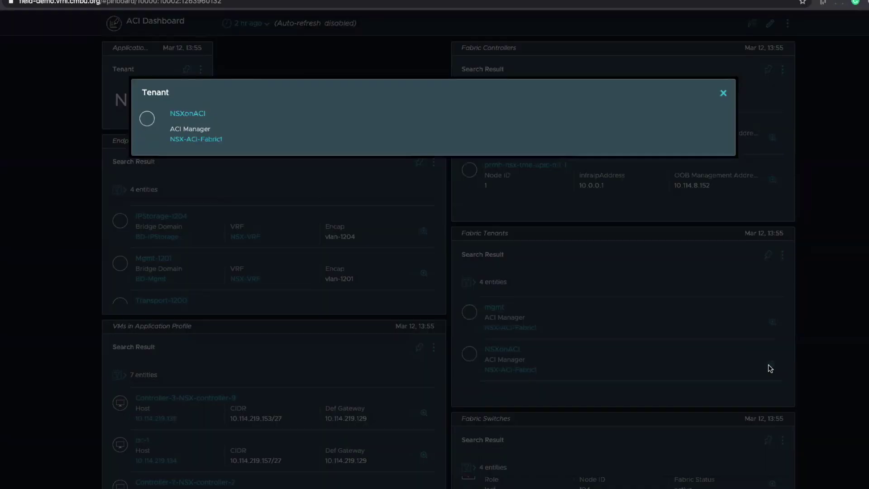
pyautogui.click(723, 94)
# Compare the roles, node IDs and fabric status of the leaf and spine switches in the Fabric Switches list
pyautogui.scroll(-5, 814, 278)
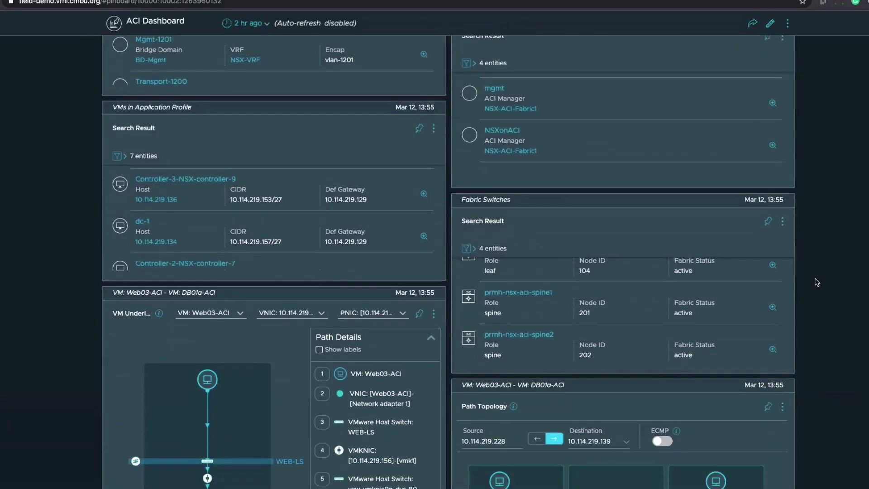
pyautogui.scroll(2, 556, 300)
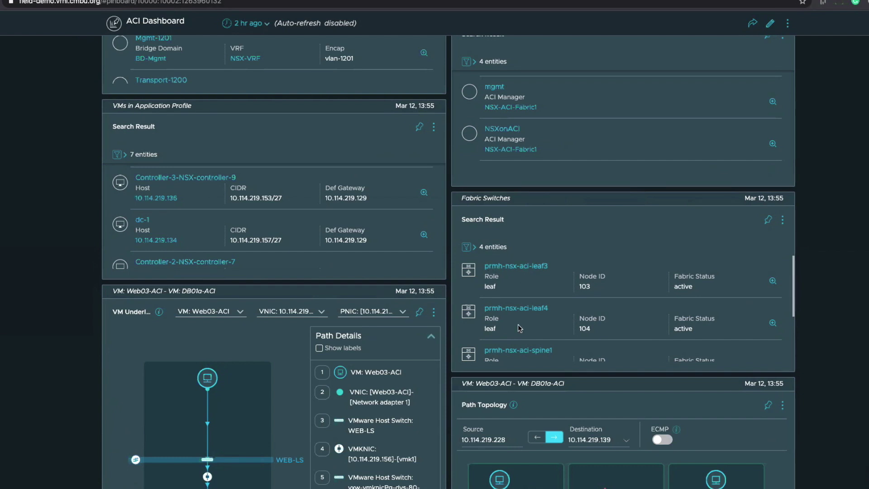
pyautogui.scroll(-1, 520, 327)
pyautogui.scroll(1, 491, 284)
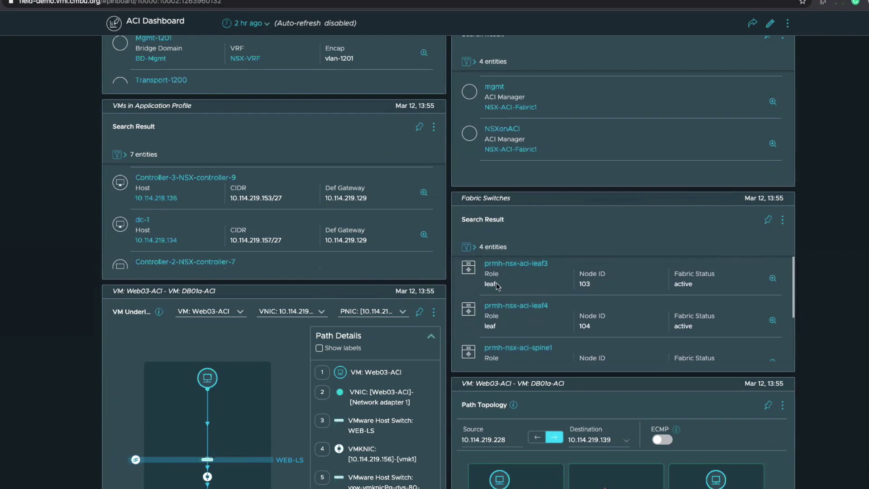
pyautogui.scroll(-2, 496, 300)
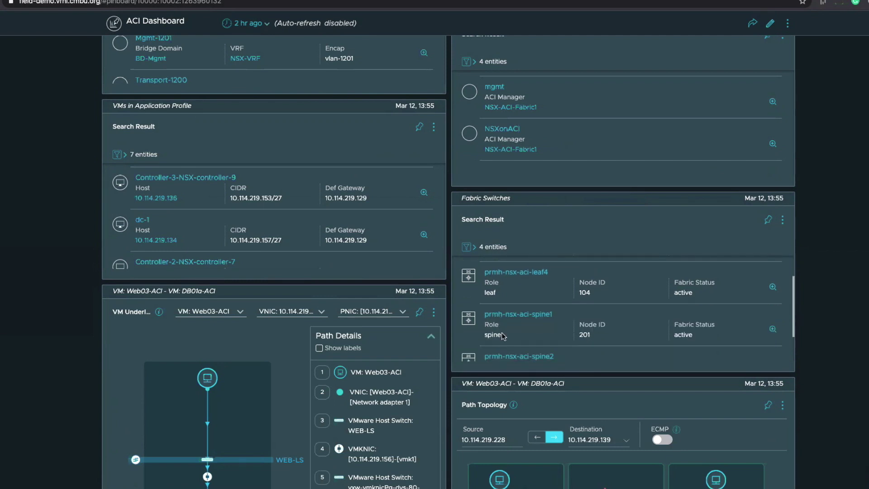
pyautogui.scroll(2, 533, 335)
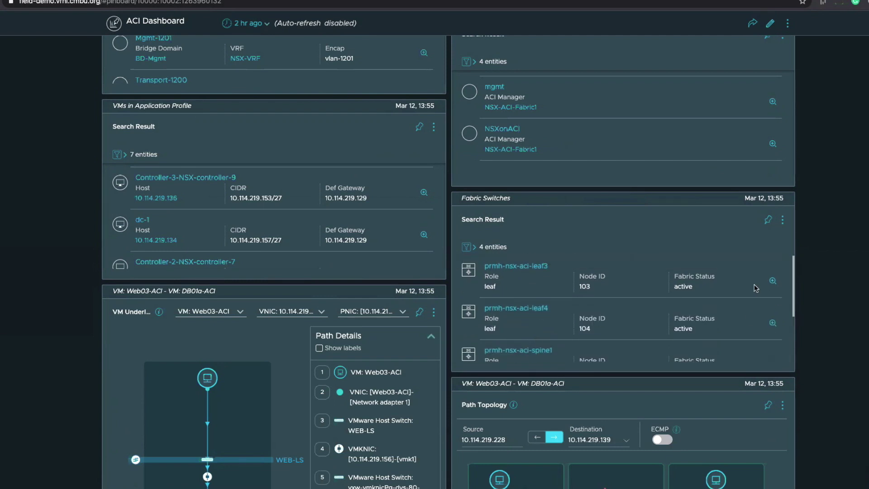
# Inspect the prmh-nsx-aci-spine1 switch details, highlighting its type and reading through the switch ports table
pyautogui.scroll(-1, 750, 320)
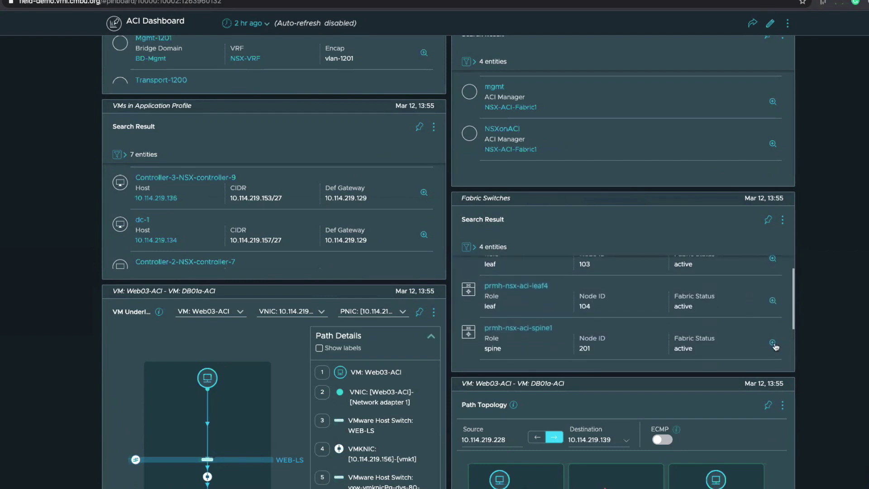
pyautogui.click(773, 344)
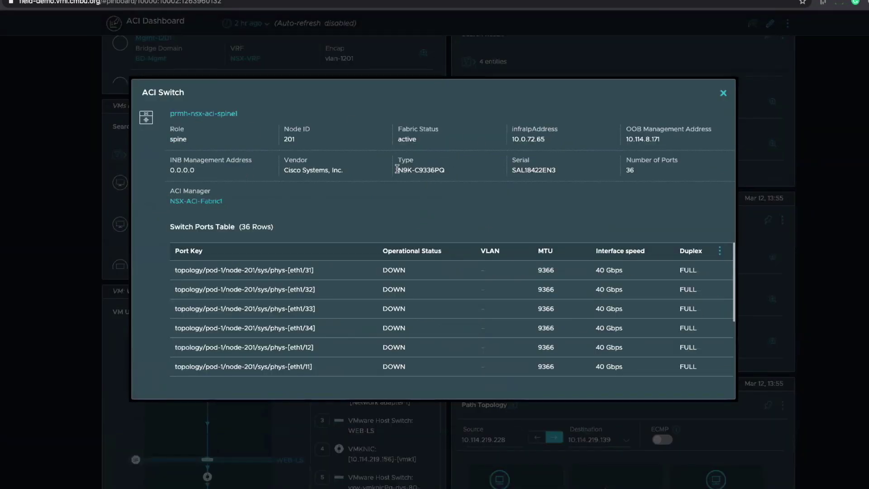
pyautogui.moveTo(397, 170); pyautogui.dragTo(460, 171)
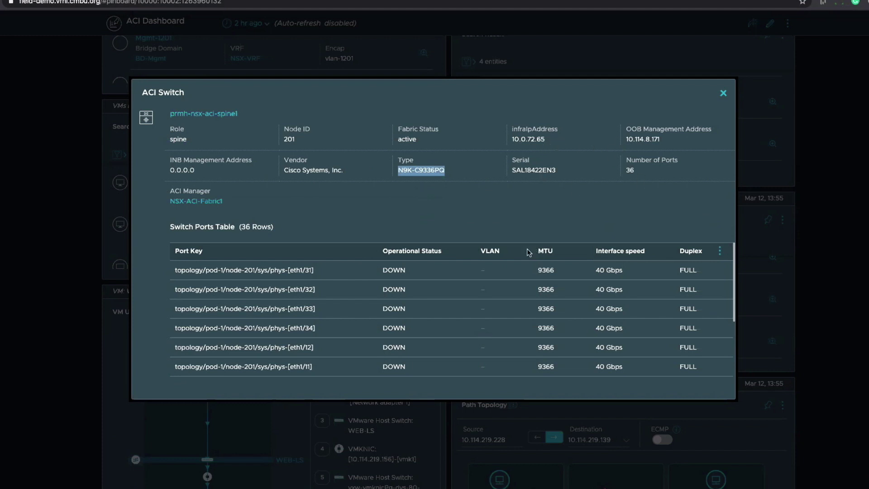
pyautogui.scroll(-2, 215, 284)
pyautogui.scroll(2, 217, 284)
pyautogui.scroll(-4, 397, 281)
pyautogui.scroll(5, 452, 279)
pyautogui.click(722, 94)
# Inspect the NSX Firewall rules at the source VM in the Web03-ACI to DB01a-ACI path topology
pyautogui.scroll(-5, 41, 308)
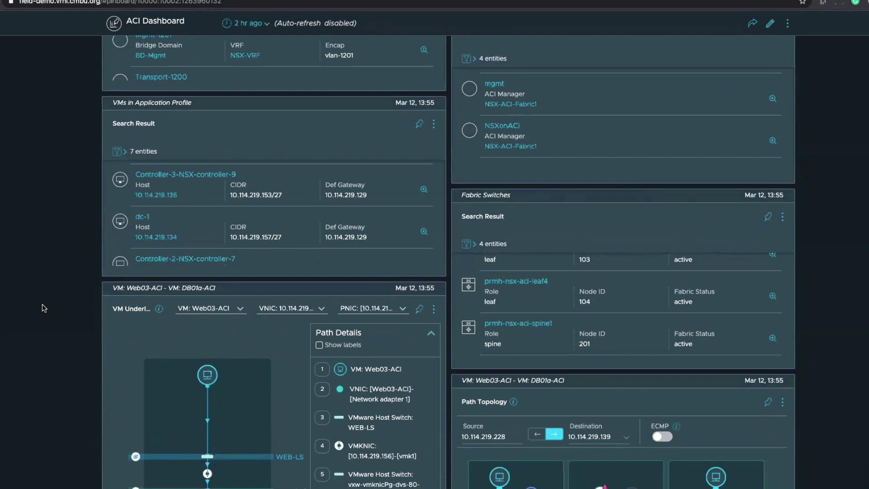
pyautogui.scroll(-1, 42, 307)
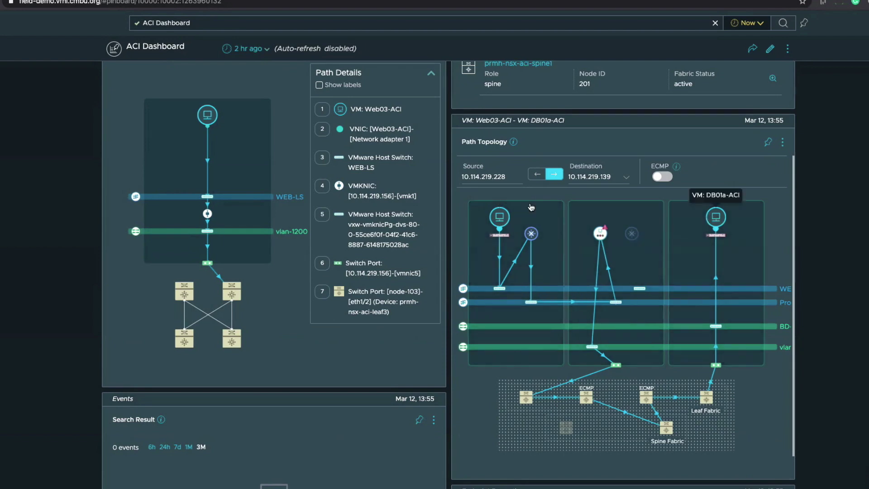
pyautogui.click(504, 238)
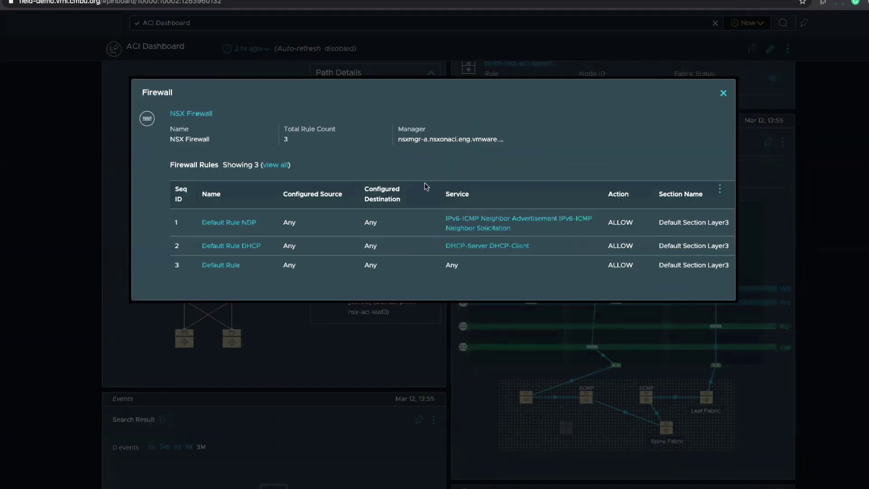
pyautogui.click(723, 94)
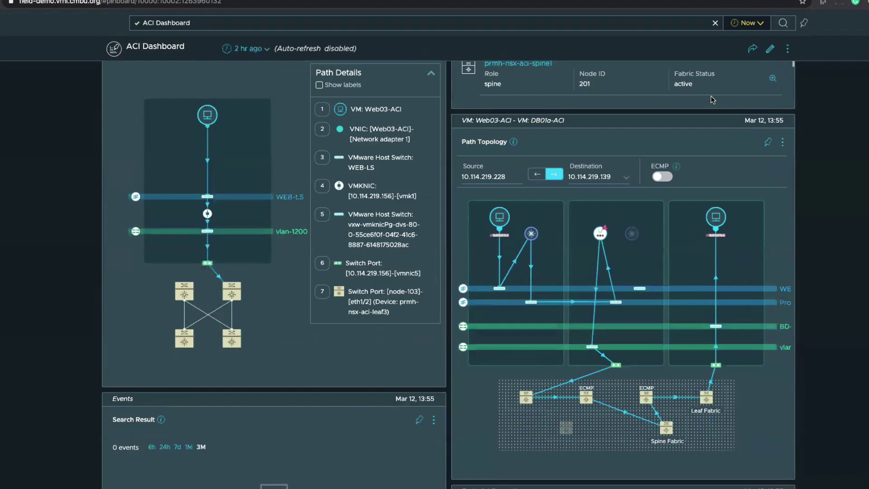
# Inspect the DLR-1 VRF on the VM path, reviewing its OSPF area, routing table and router interfaces
pyautogui.click(531, 233)
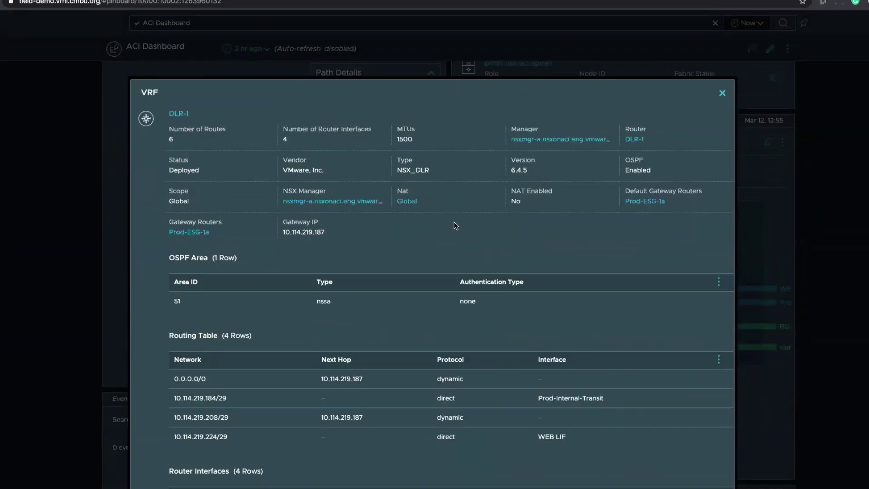
pyautogui.scroll(-4, 455, 226)
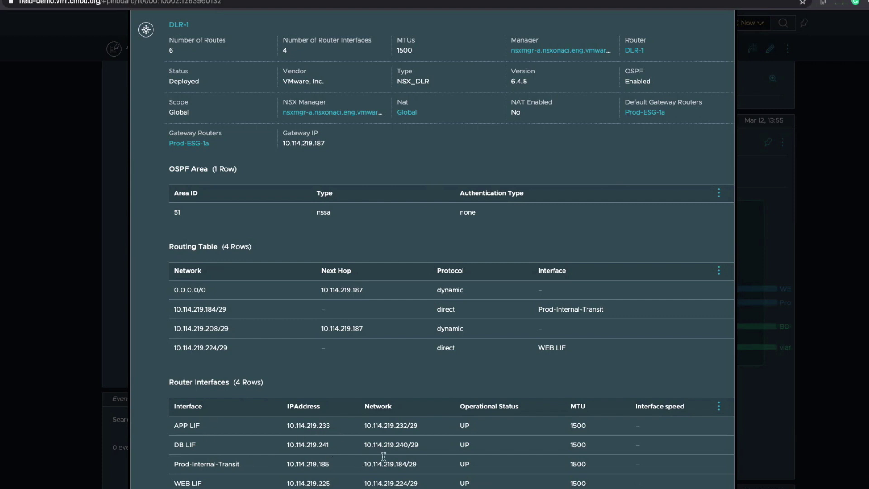
pyautogui.scroll(2, 601, 319)
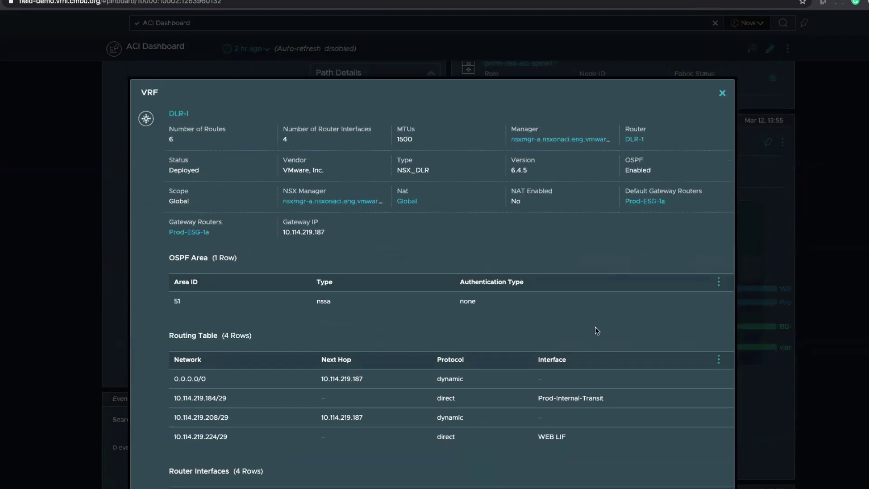
pyautogui.click(723, 94)
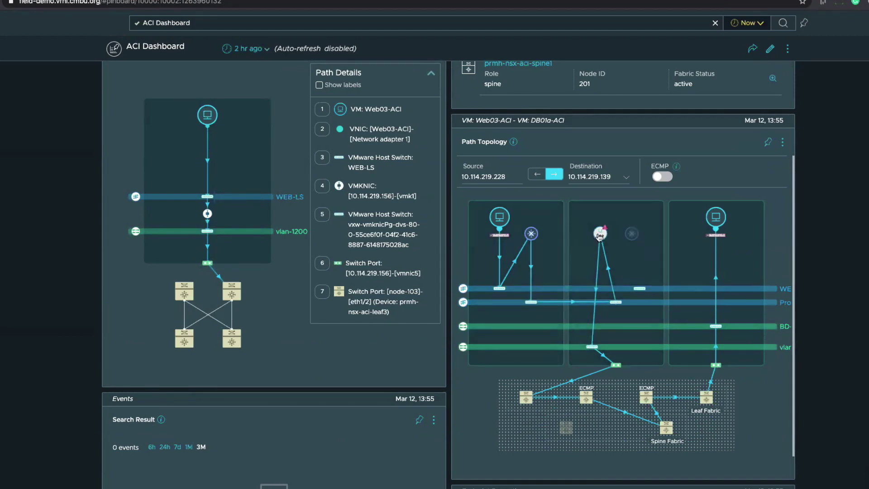
# Inspect the ACI leaf hops along the VM path and the node-103 NSX-VRF details, highlighting the device type
pyautogui.moveTo(600, 236)
pyautogui.moveTo(524, 400)
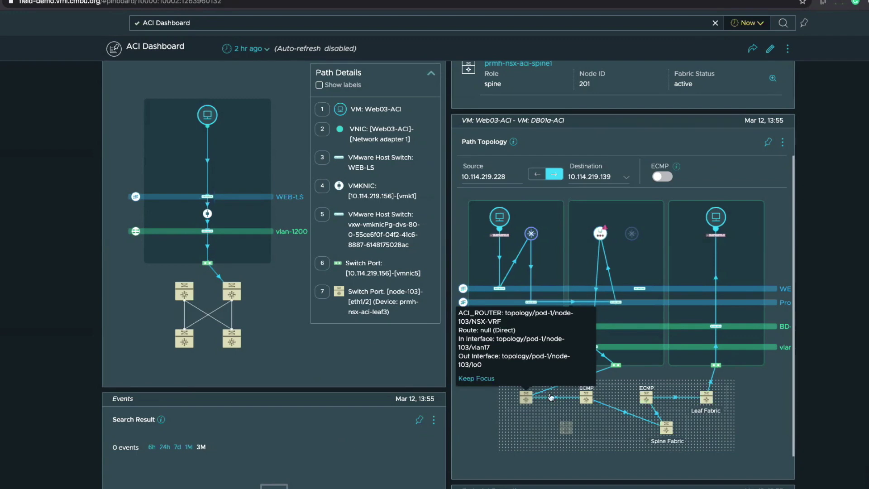
pyautogui.moveTo(587, 399)
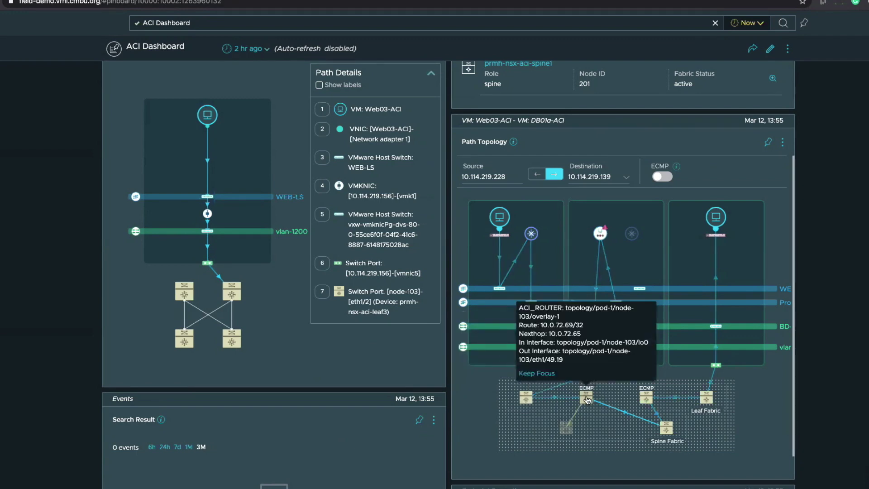
pyautogui.click(527, 397)
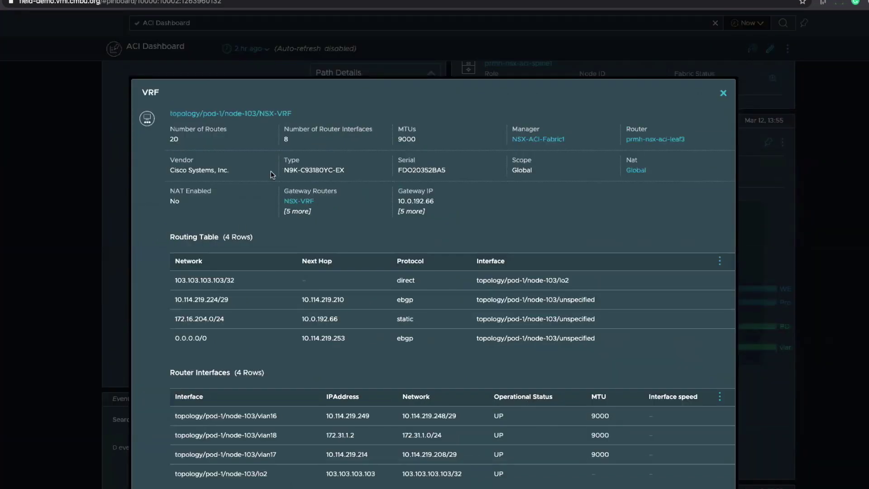
pyautogui.tripleClick(321, 171)
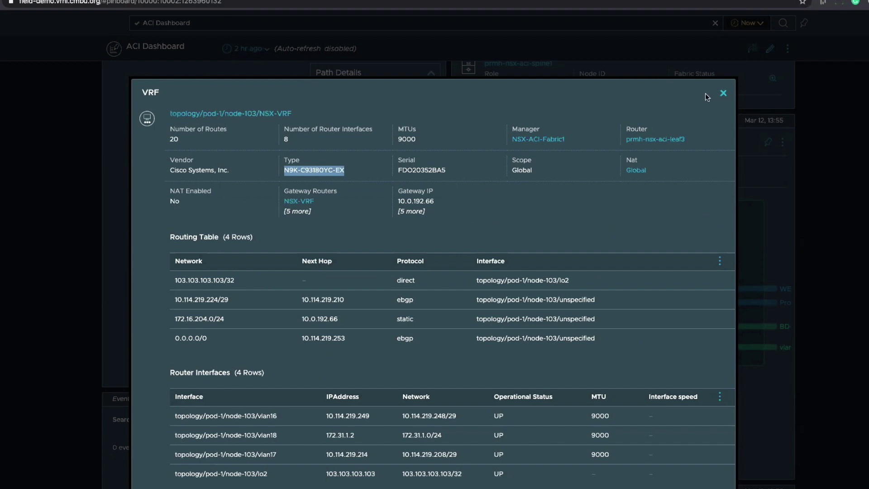
pyautogui.click(723, 93)
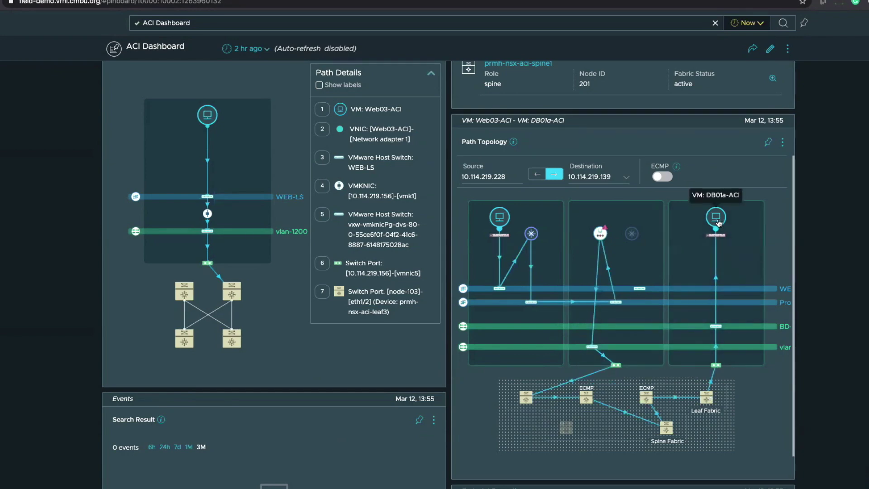
# Show the alternative ECMP routes in the Web03-ACI to DB01a-ACI path topology, and hide them again
pyautogui.click(666, 181)
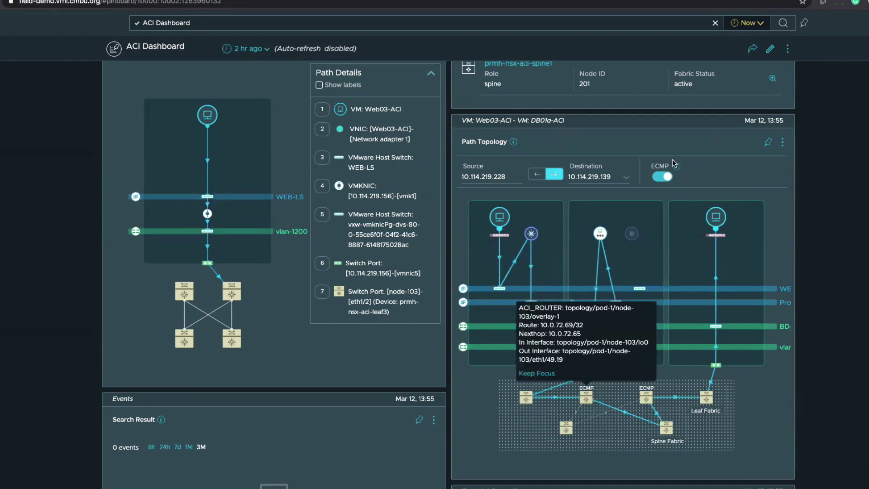
pyautogui.click(663, 177)
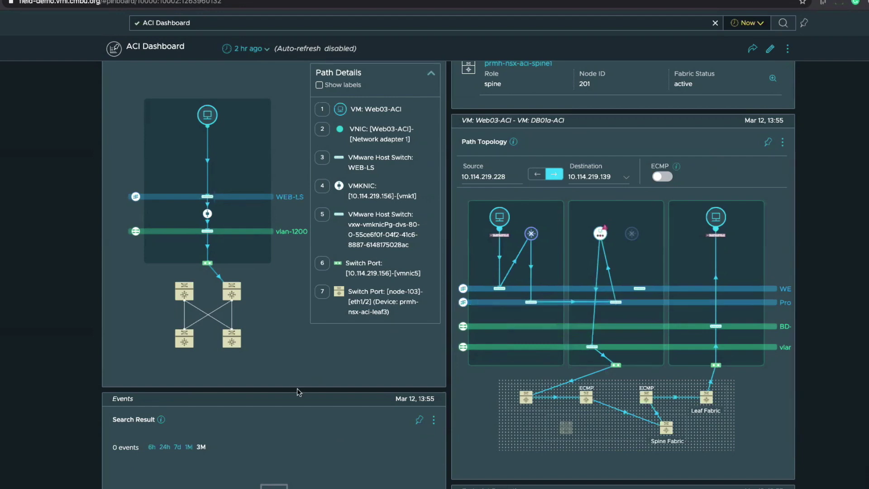
# Review the Web03-ACI and DB01a-ACI entries in the Endpoint Properties list
pyautogui.scroll(-4, 297, 392)
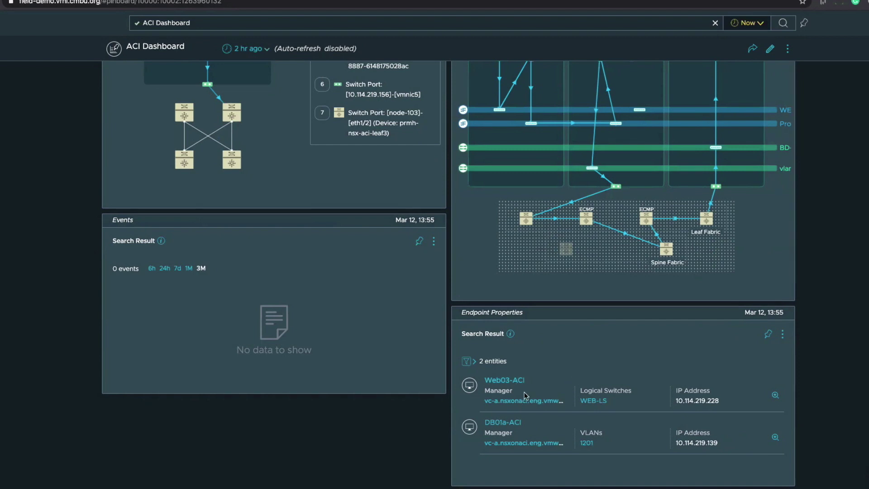
pyautogui.click(504, 380)
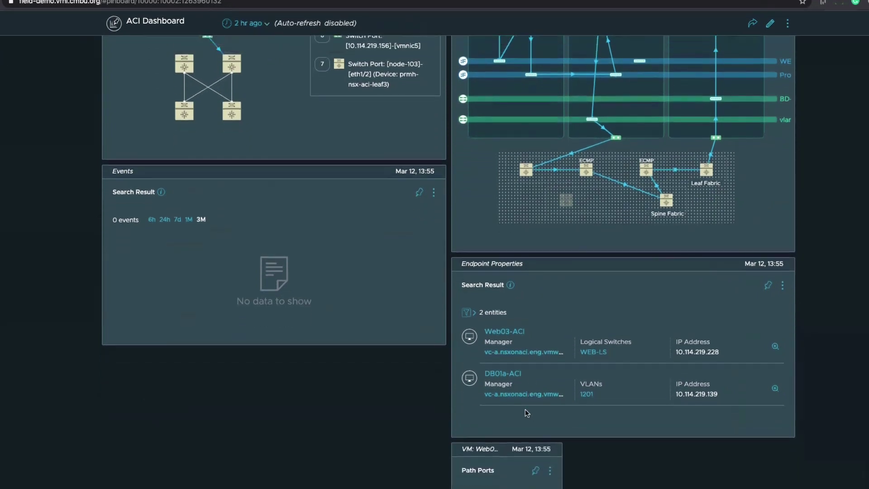